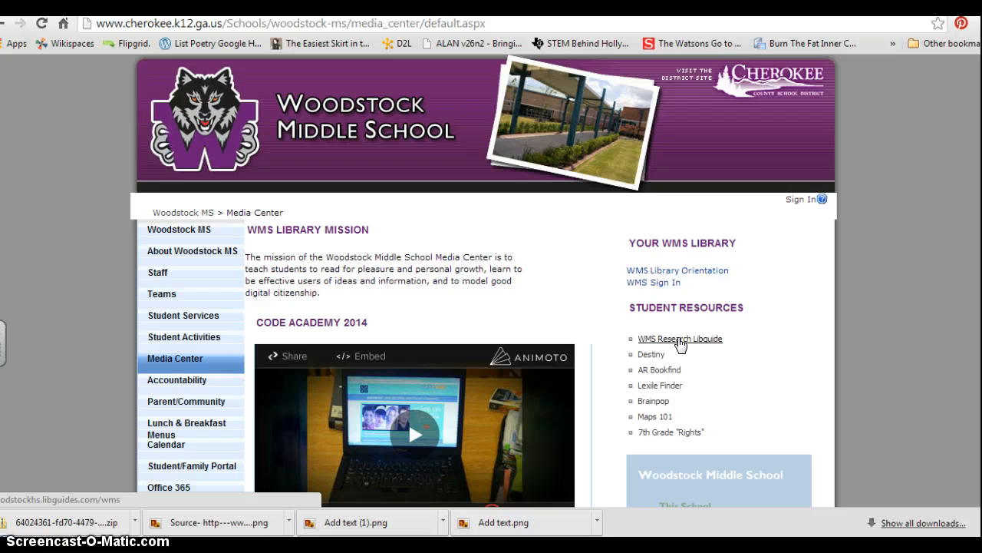
# Step: Open the WMS Research Libguide from the media center's student resources
pyautogui.click(680, 342)
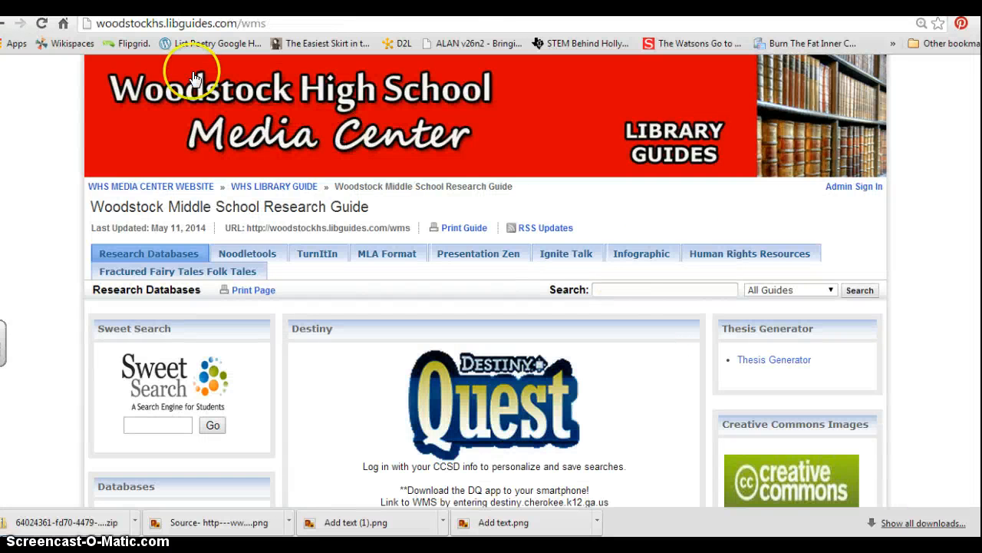
pyautogui.click(267, 121)
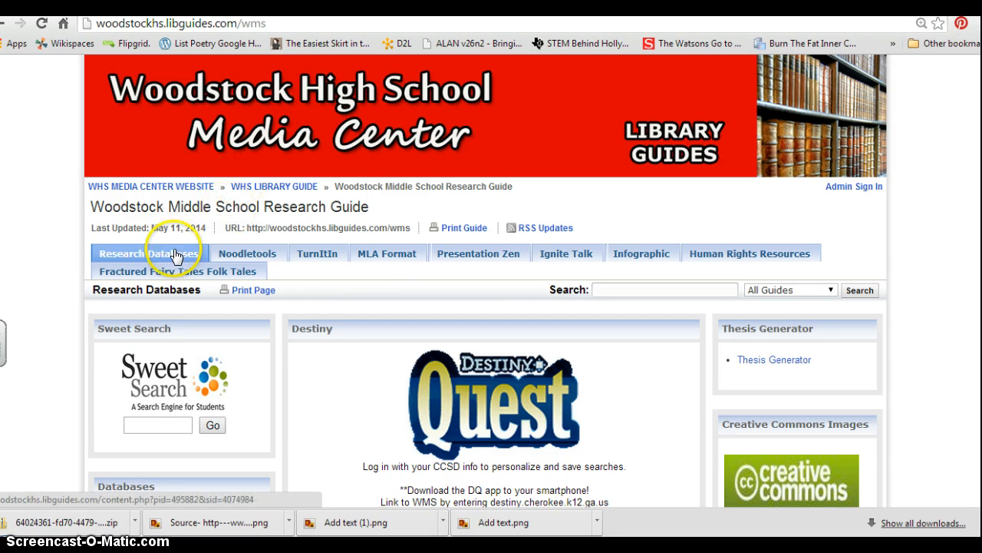
# Step: Look through the Research Databases page, including its databases, career information, video resources and math resource links
pyautogui.scroll(-5, 42, 260)
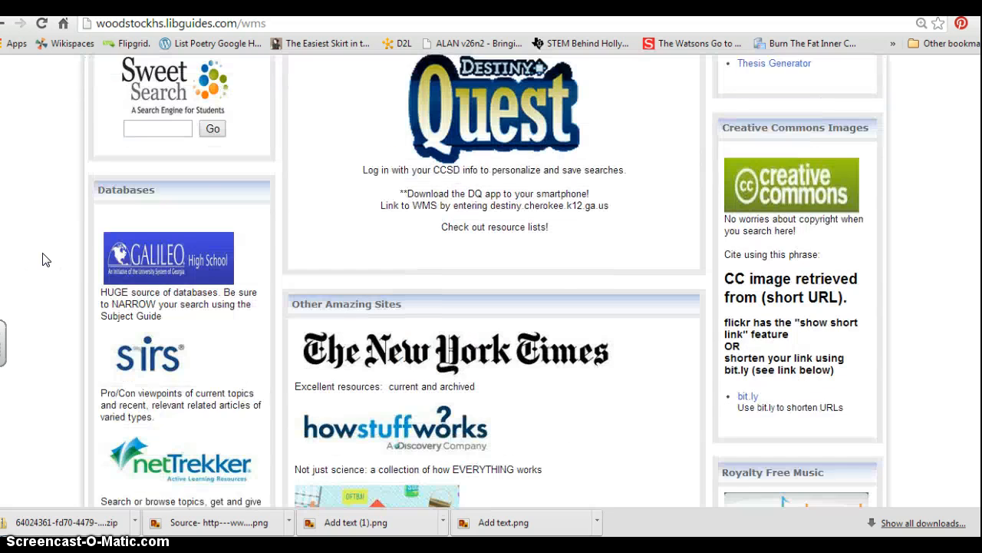
pyautogui.scroll(4, 46, 259)
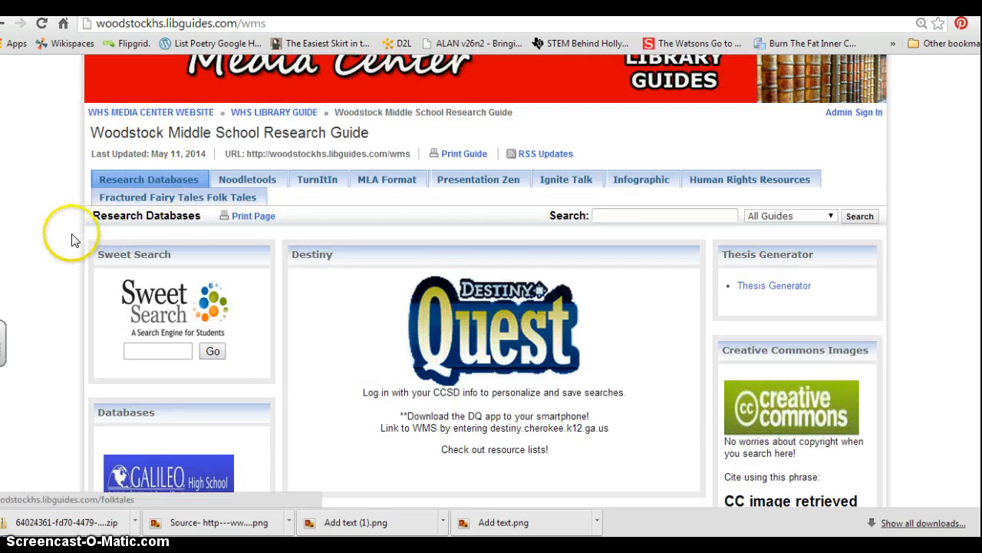
pyautogui.scroll(-10, 72, 235)
pyautogui.scroll(-4, 72, 242)
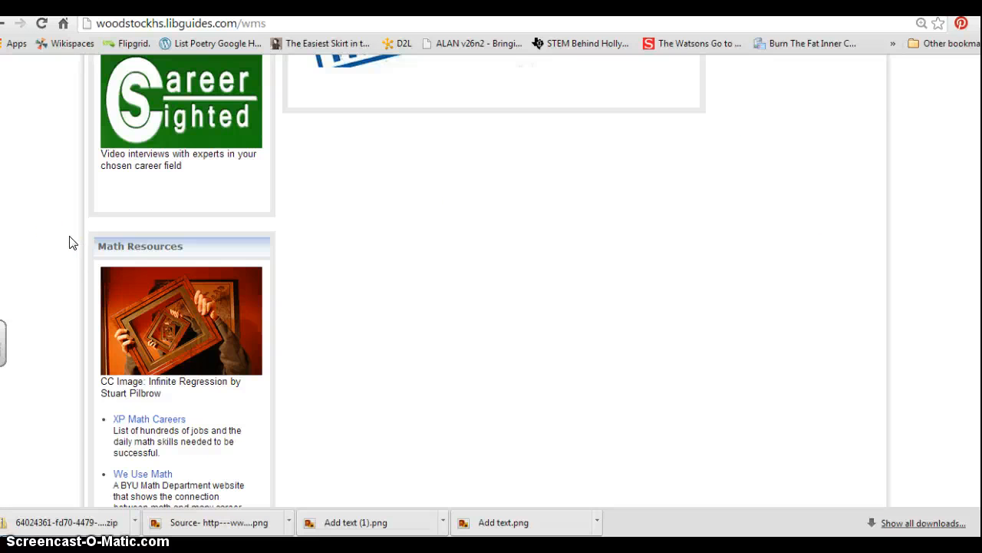
pyautogui.scroll(-3, 123, 254)
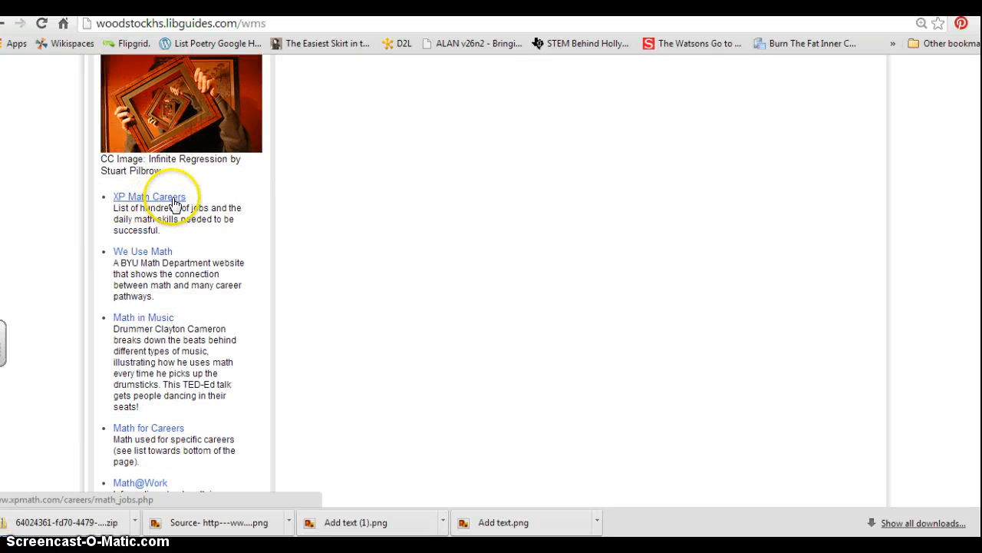
pyautogui.scroll(-2, 173, 204)
pyautogui.click(159, 182)
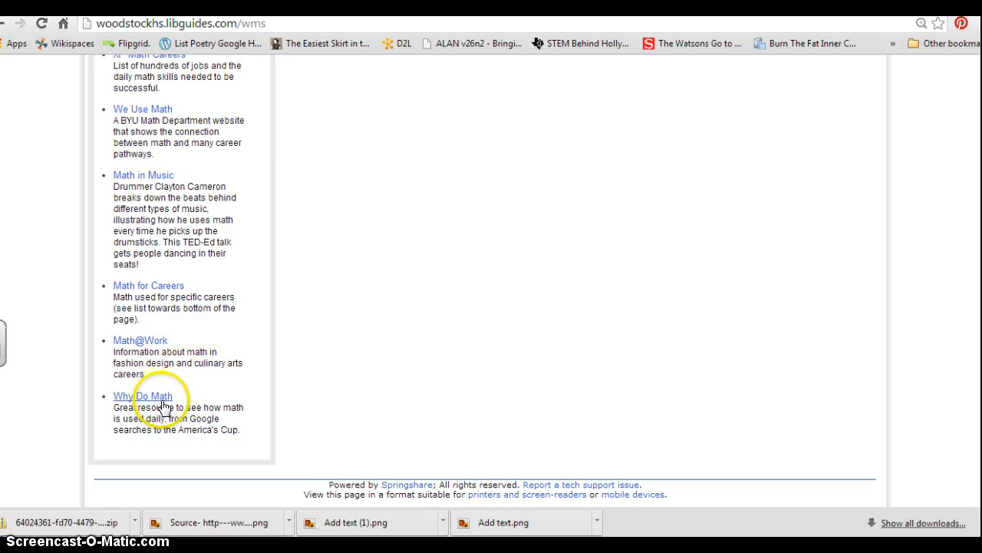
pyautogui.scroll(1, 158, 402)
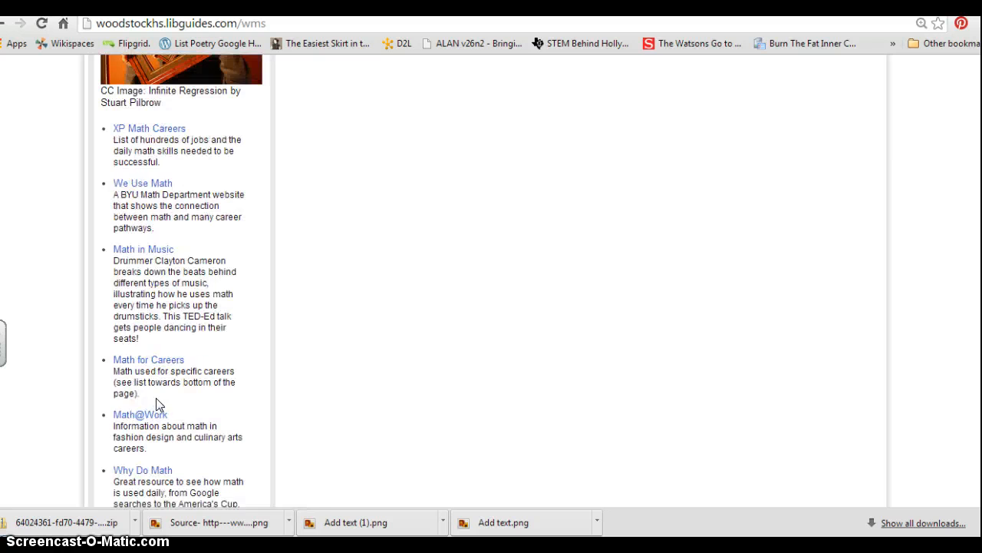
pyautogui.scroll(-1, 158, 399)
pyautogui.scroll(9, 241, 373)
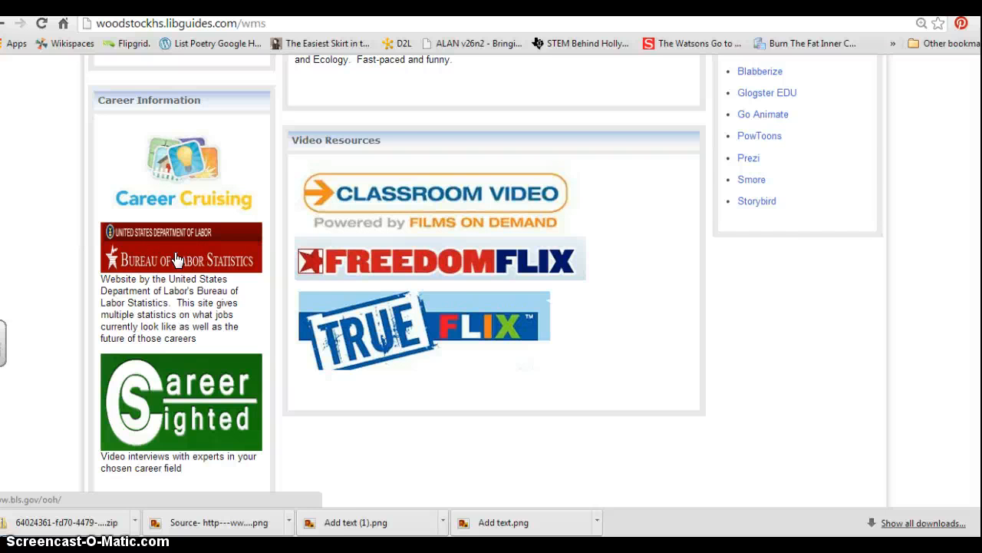
pyautogui.scroll(12, 175, 259)
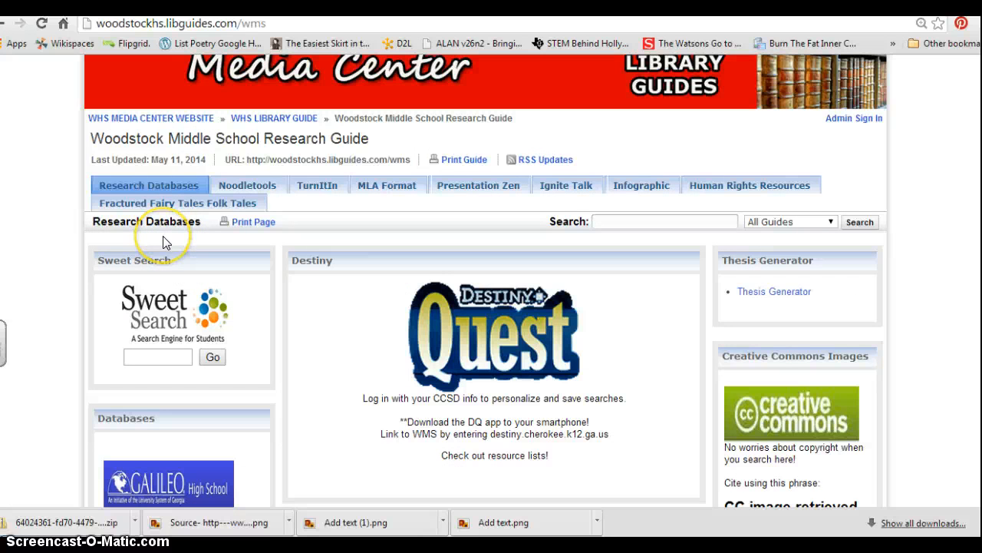
# Step: Open the guide's Noodletools page, look over its tutorial videos, and go from there to the NoodleTools sign-in page
pyautogui.click(248, 187)
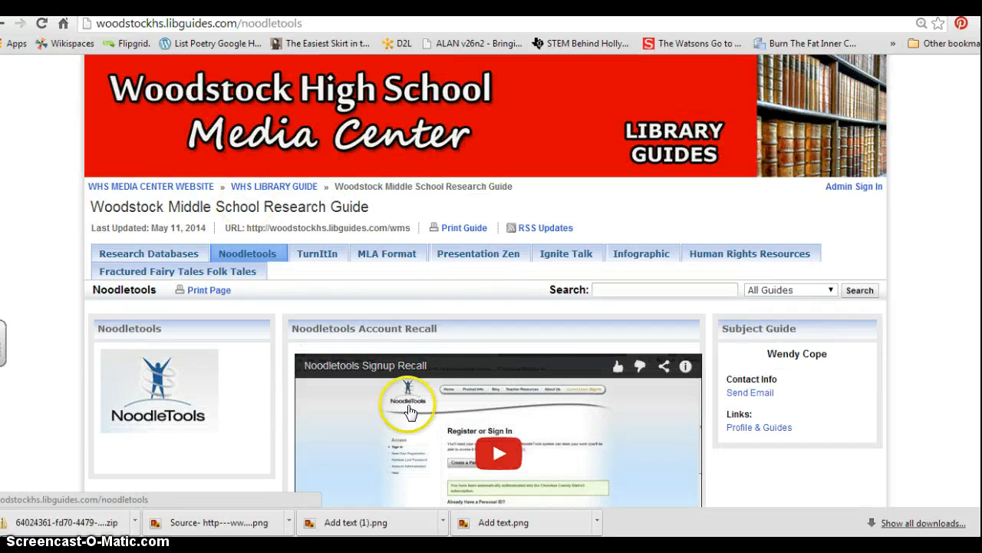
pyautogui.scroll(-2, 467, 402)
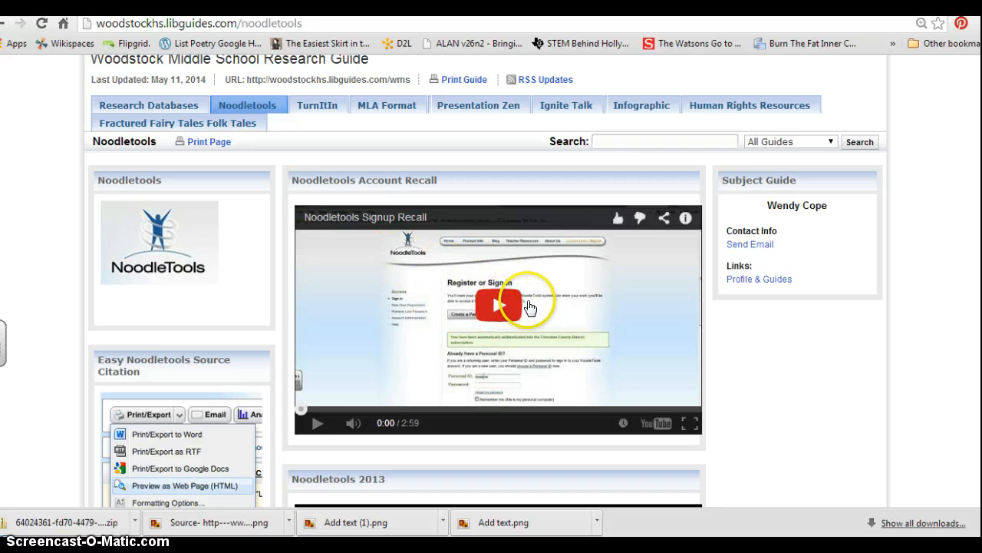
pyautogui.scroll(-3, 534, 307)
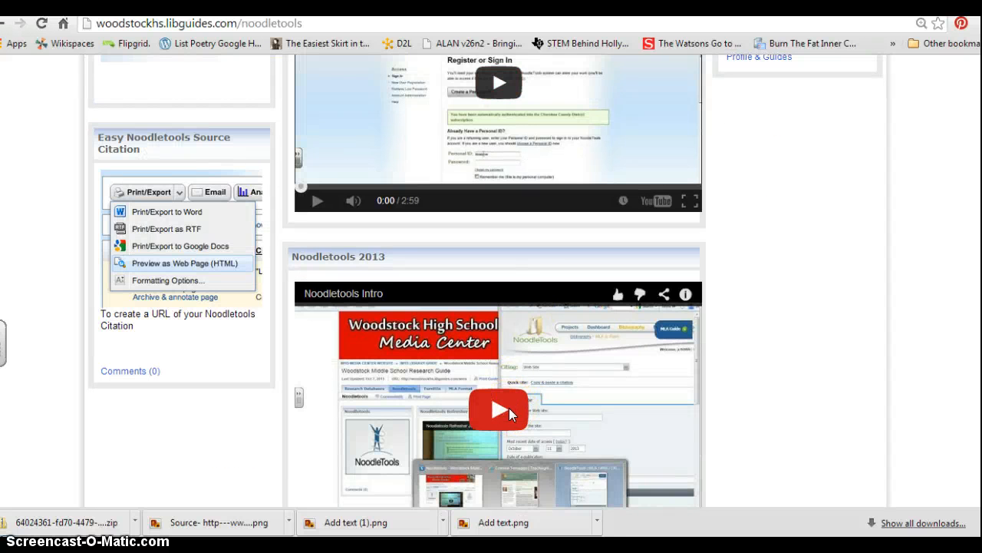
pyautogui.scroll(3, 509, 407)
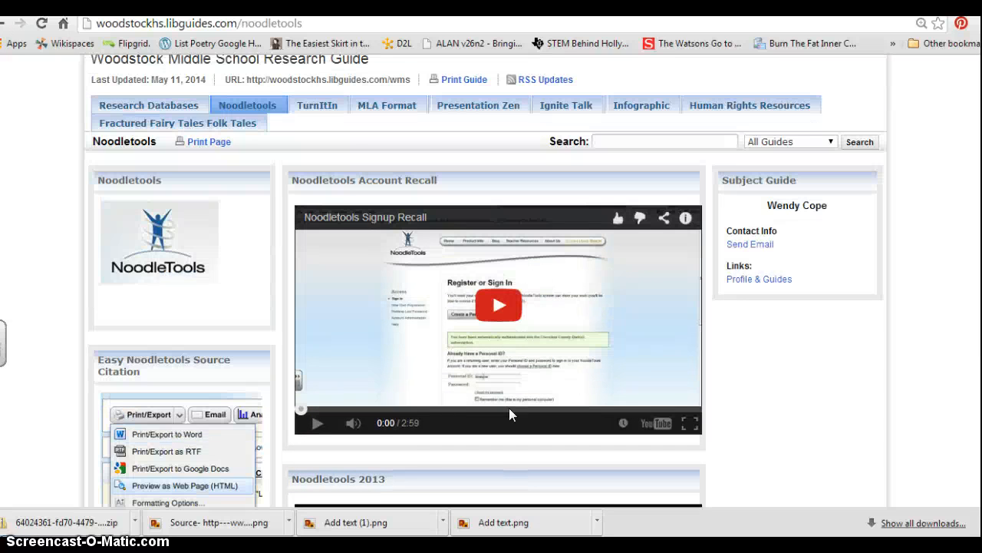
pyautogui.click(154, 246)
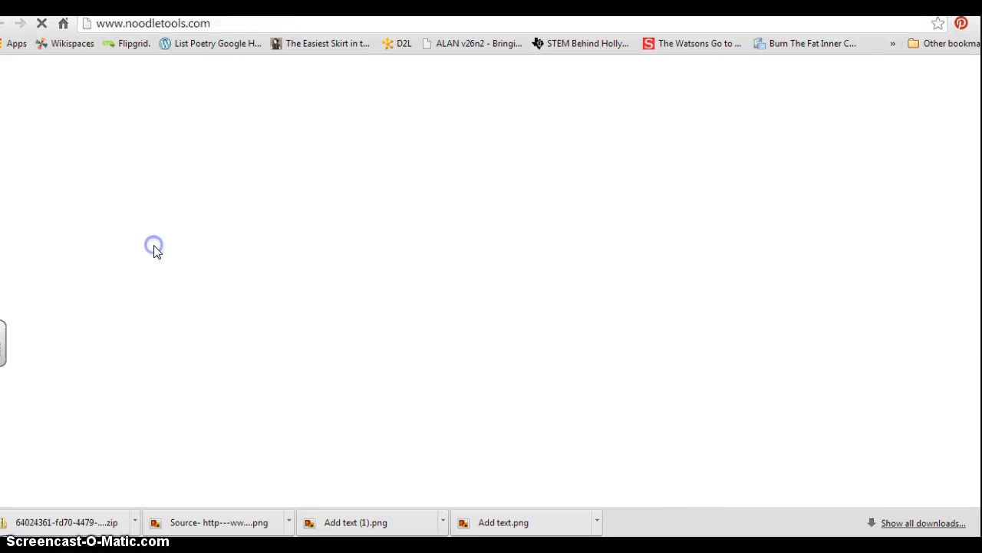
pyautogui.click(694, 93)
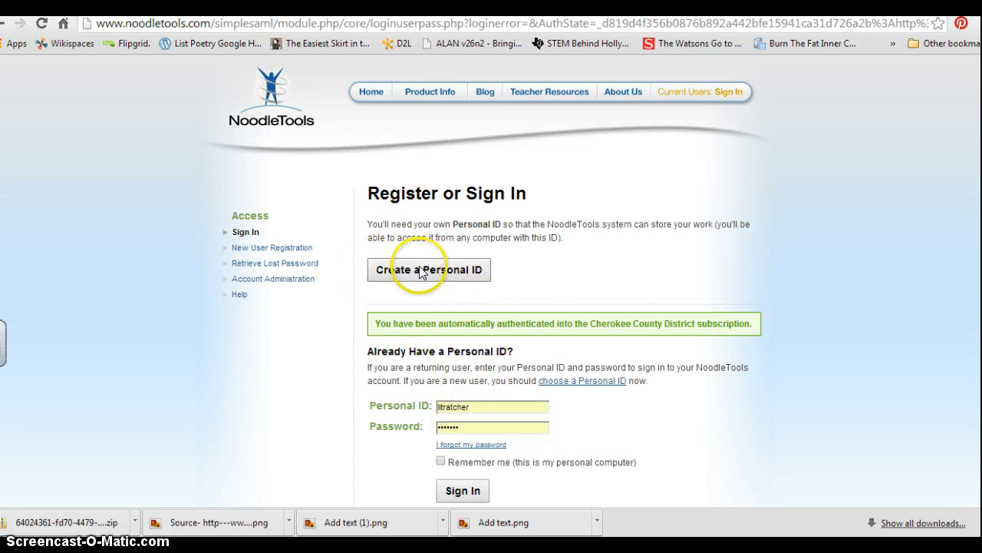
# Step: Retrieve the forgotten password's hint for a school subscription using the personal ID and last four phone digits, and return to sign-in
pyautogui.click(472, 445)
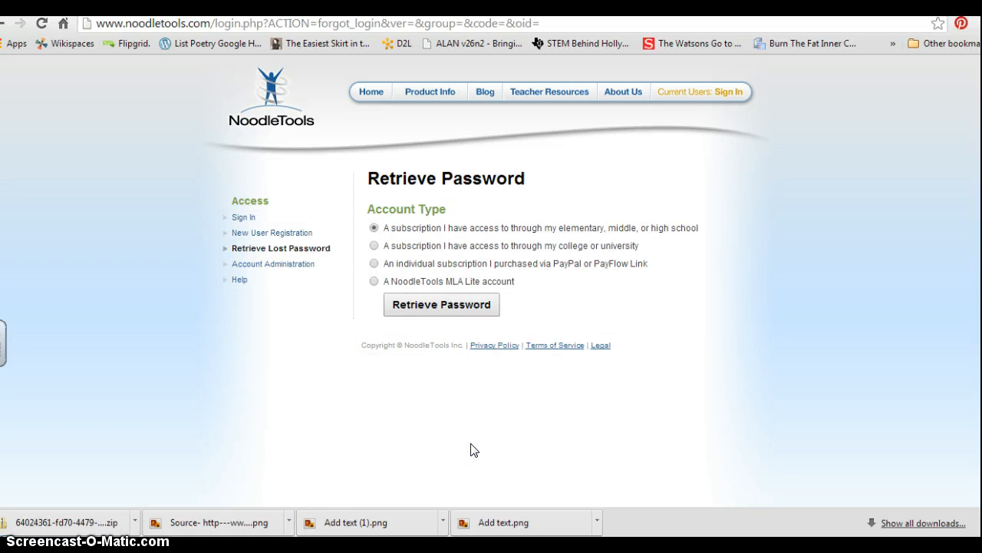
pyautogui.click(446, 307)
pyautogui.click(448, 250)
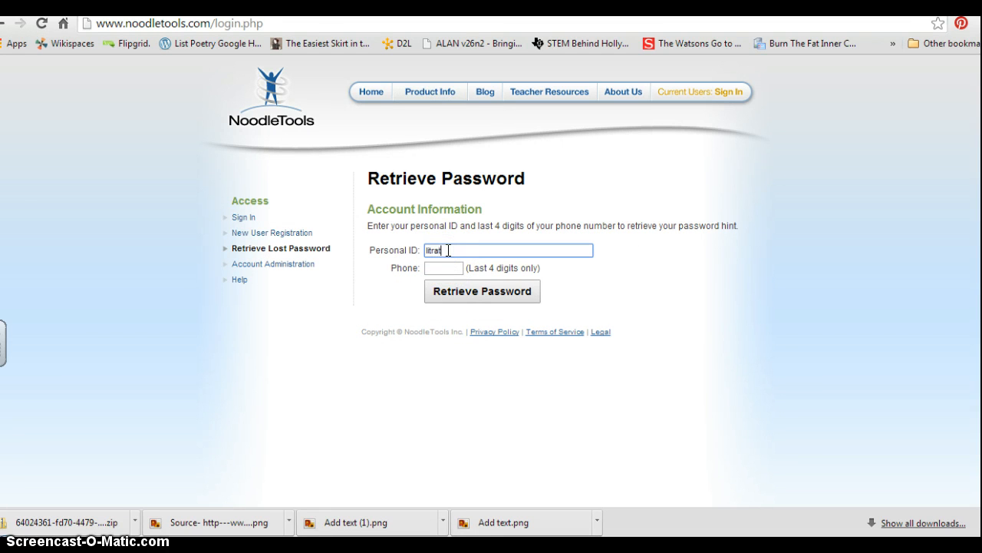
pyautogui.press('Tab')
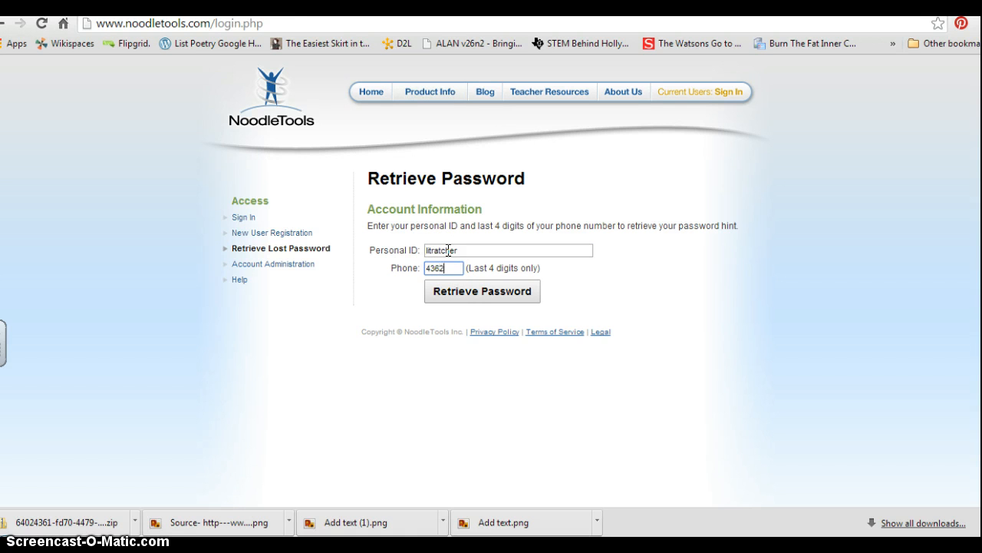
pyautogui.click(452, 291)
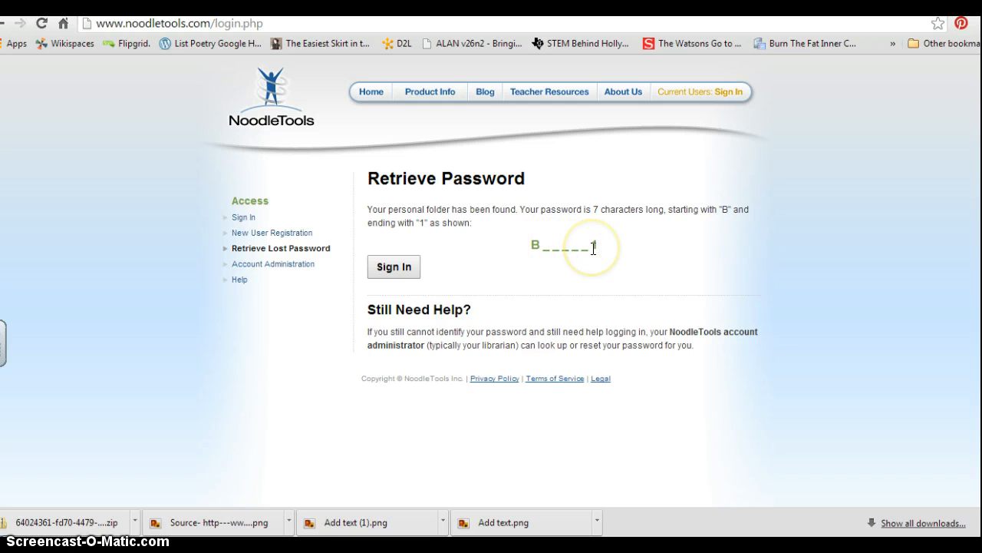
pyautogui.click(406, 271)
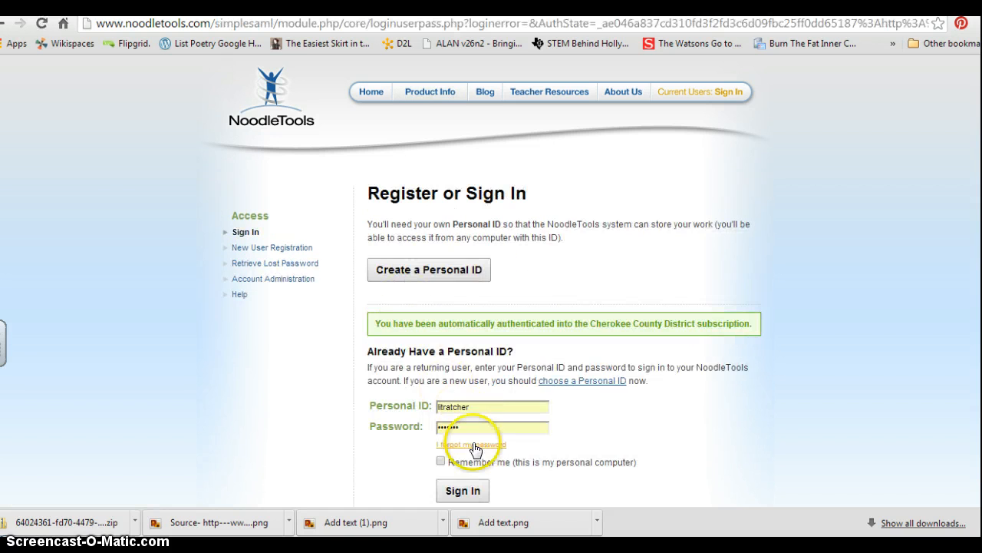
# Step: Open the new personal ID registration form and examine the school and expected graduation year choices
pyautogui.click(413, 271)
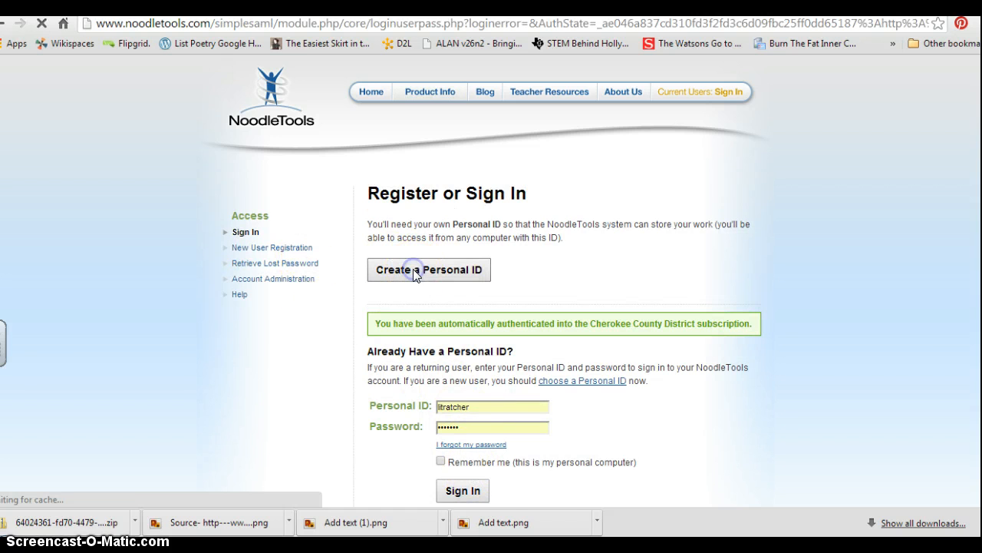
pyautogui.click(603, 274)
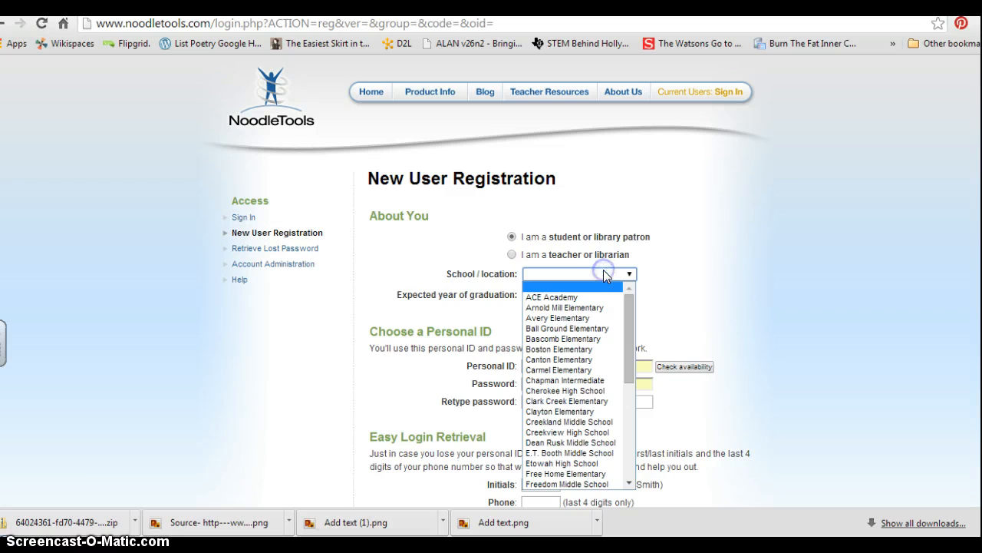
pyautogui.click(461, 290)
pyautogui.click(547, 295)
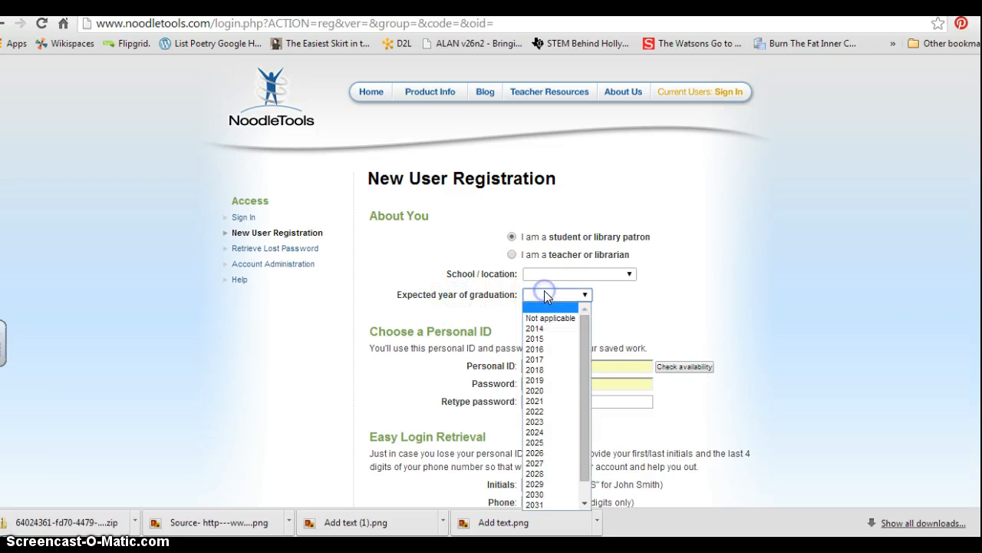
pyautogui.click(417, 298)
# Step: Try out a sample personal ID in the registration form and clear it again
pyautogui.moveTo(568, 369); pyautogui.dragTo(512, 365)
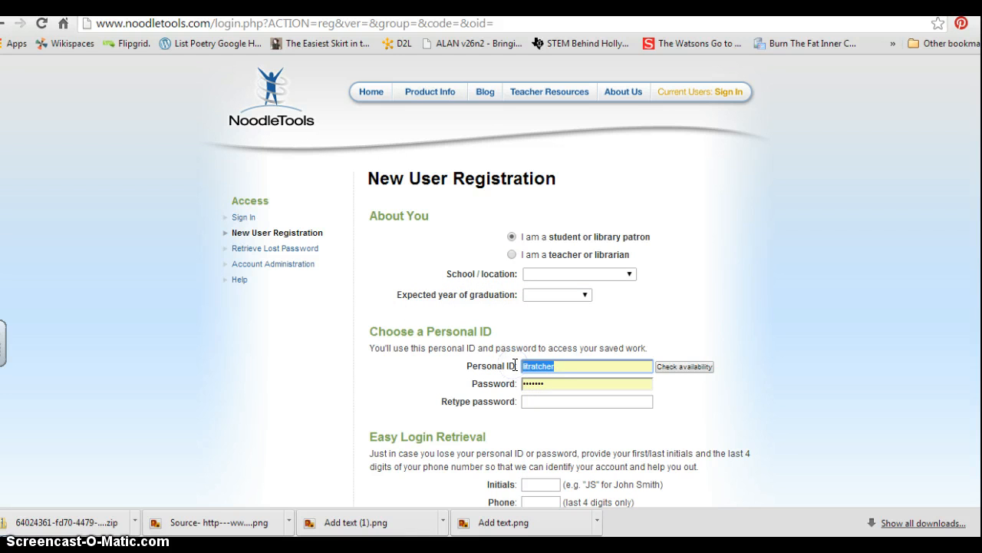
pyautogui.write('bl10444')
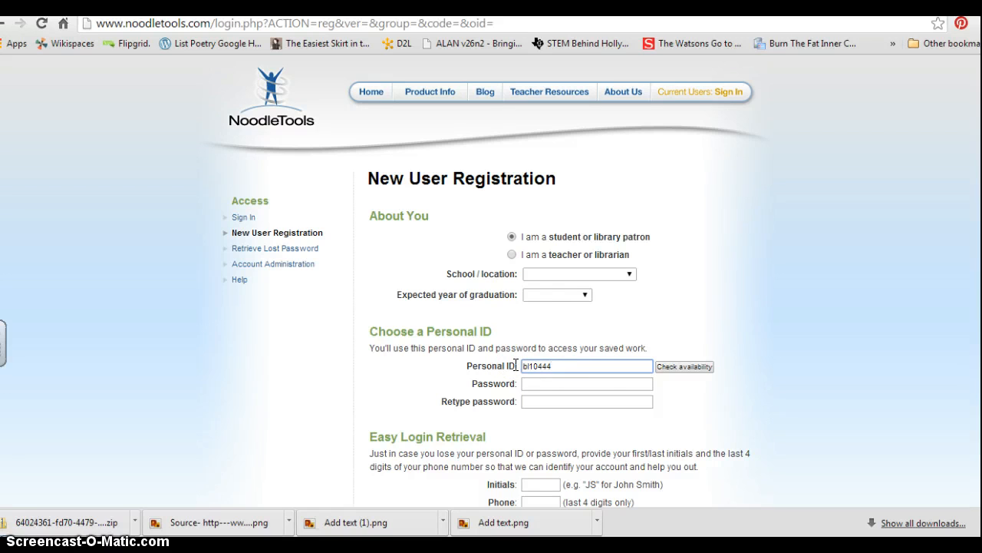
pyautogui.click(578, 383)
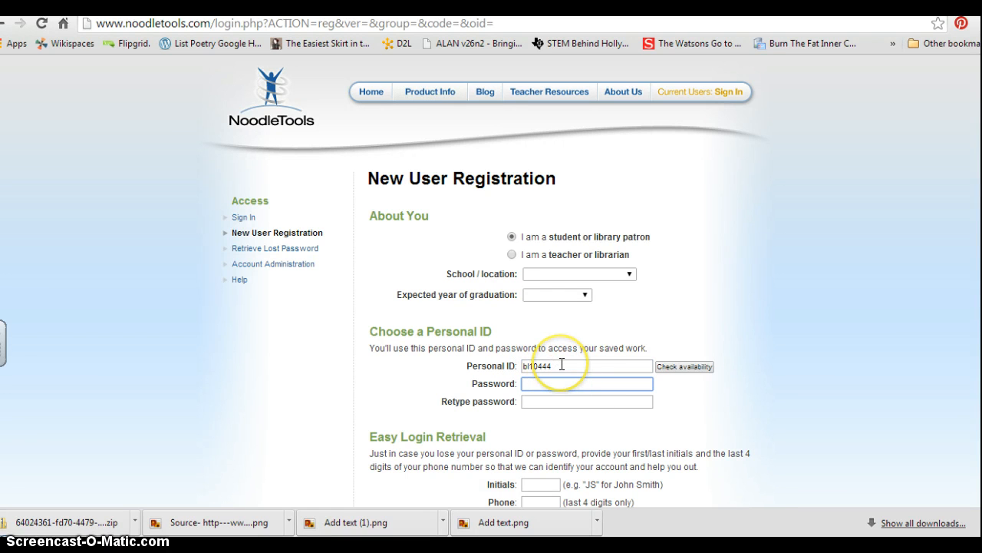
pyautogui.moveTo(614, 366); pyautogui.dragTo(520, 365)
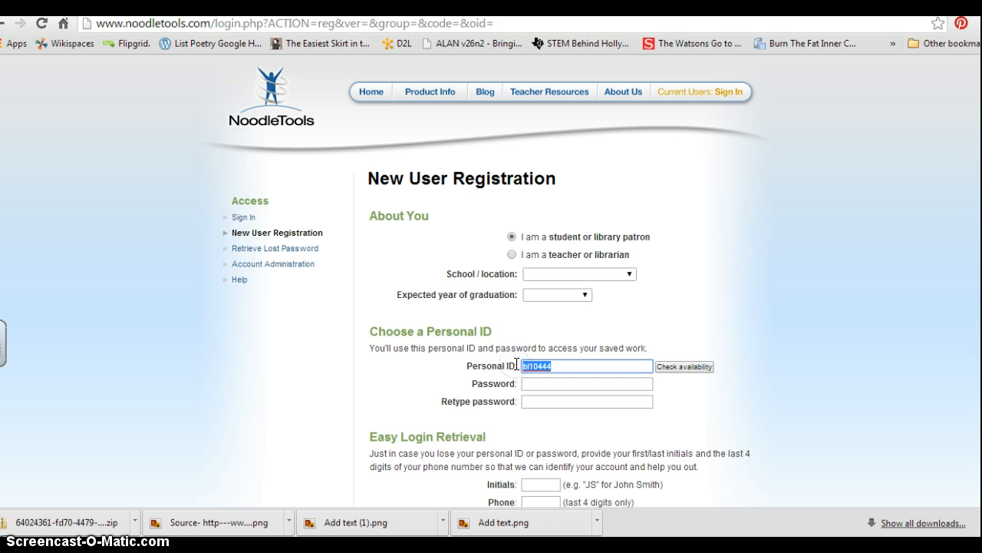
pyautogui.press('BackSpace')
# Step: Fill in the login retrieval details with the student's initials and the last four digits of the phone number
pyautogui.scroll(-3, 445, 399)
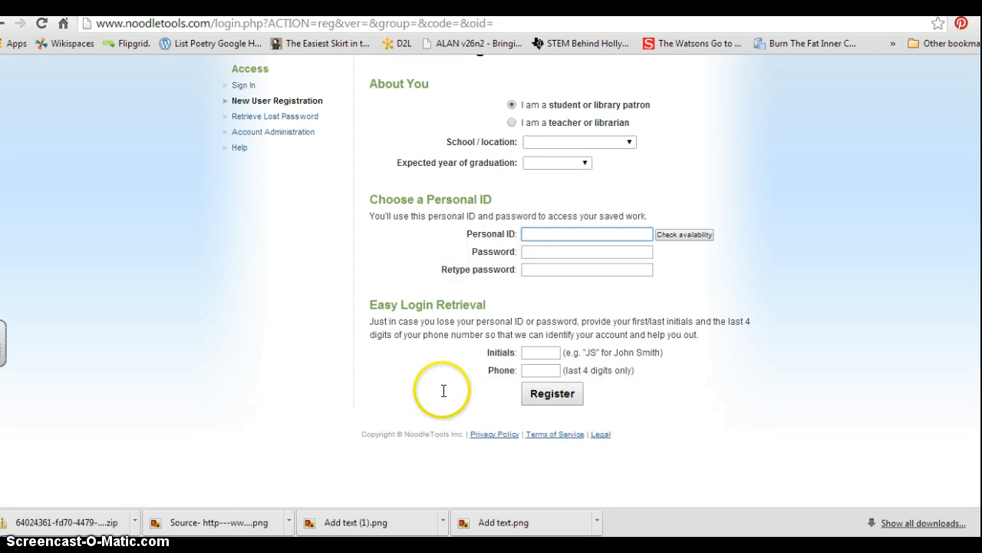
pyautogui.click(544, 351)
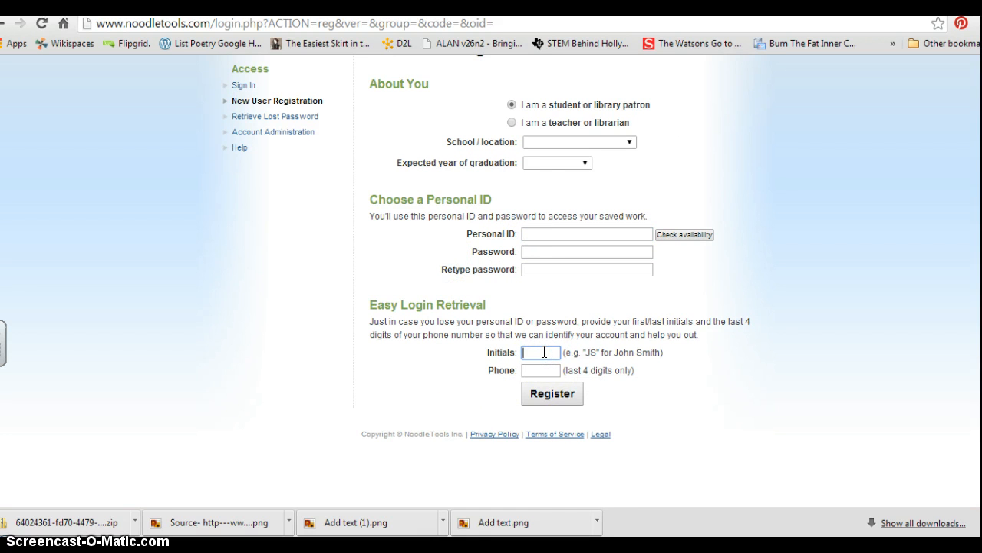
pyautogui.click(540, 369)
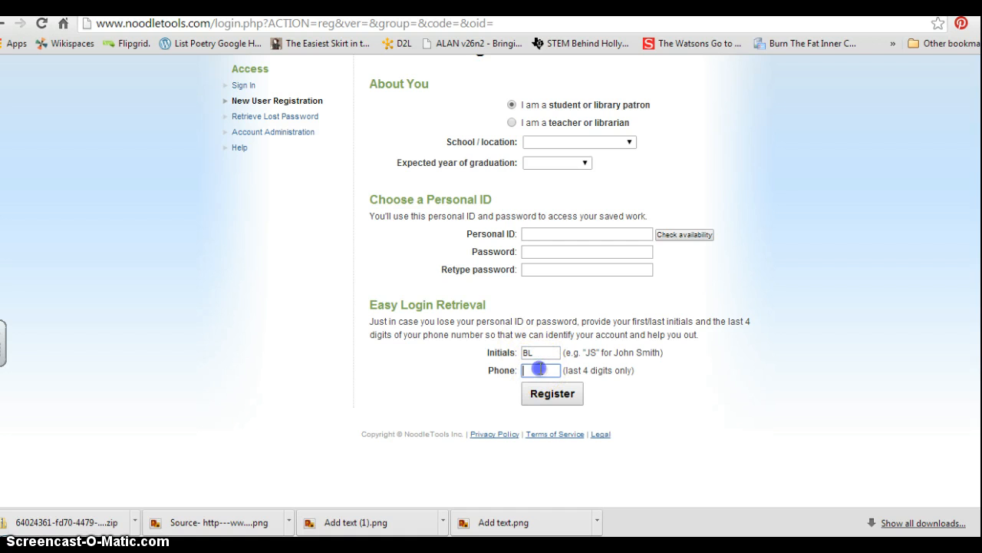
pyautogui.write('2019')
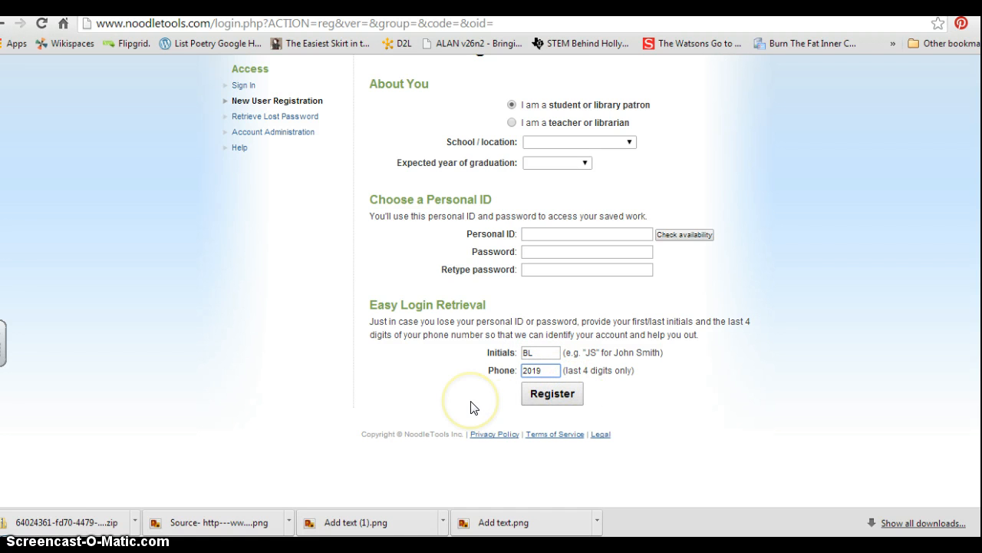
# Step: Leave the new user registration form and return to the NoodleTools sign-in page
pyautogui.click(540, 399)
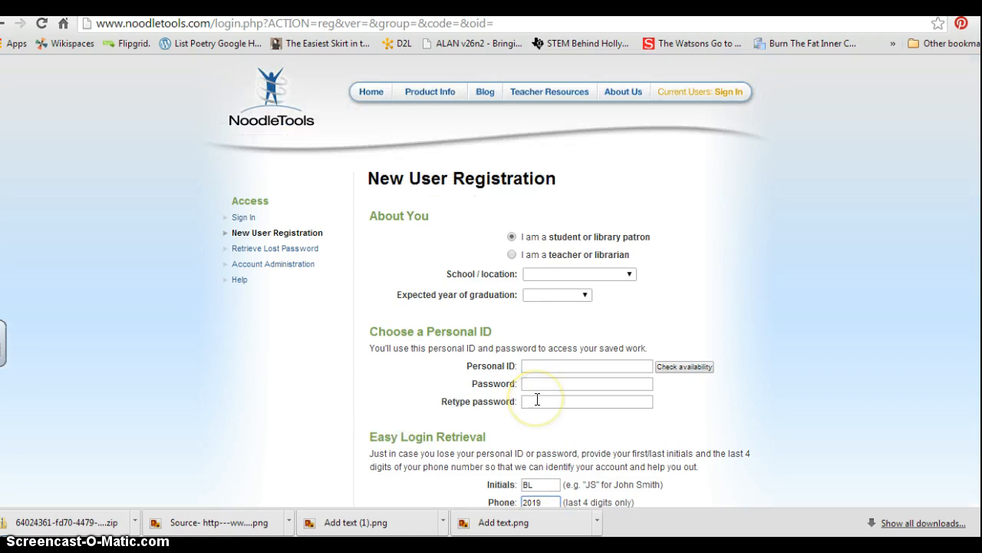
pyautogui.scroll(2, 337, 284)
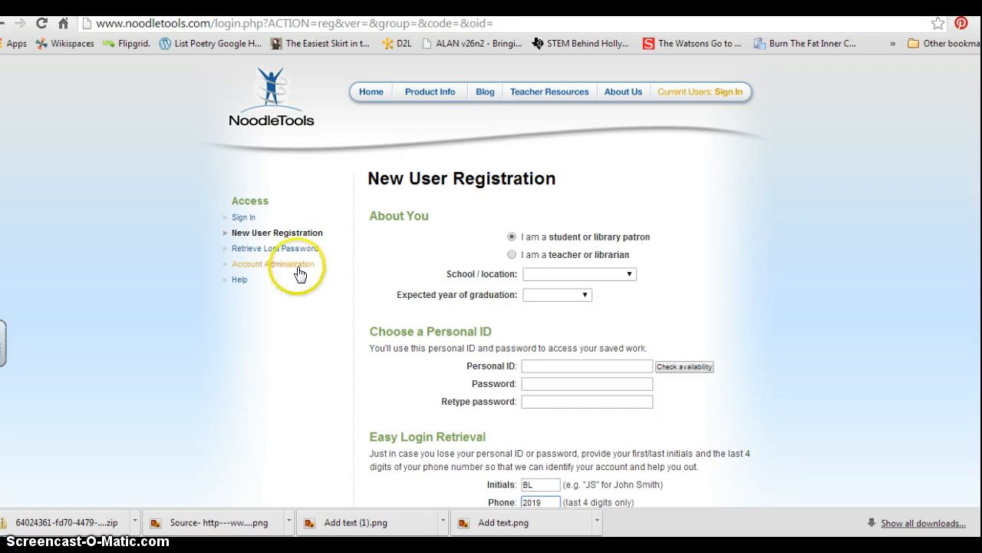
pyautogui.click(242, 217)
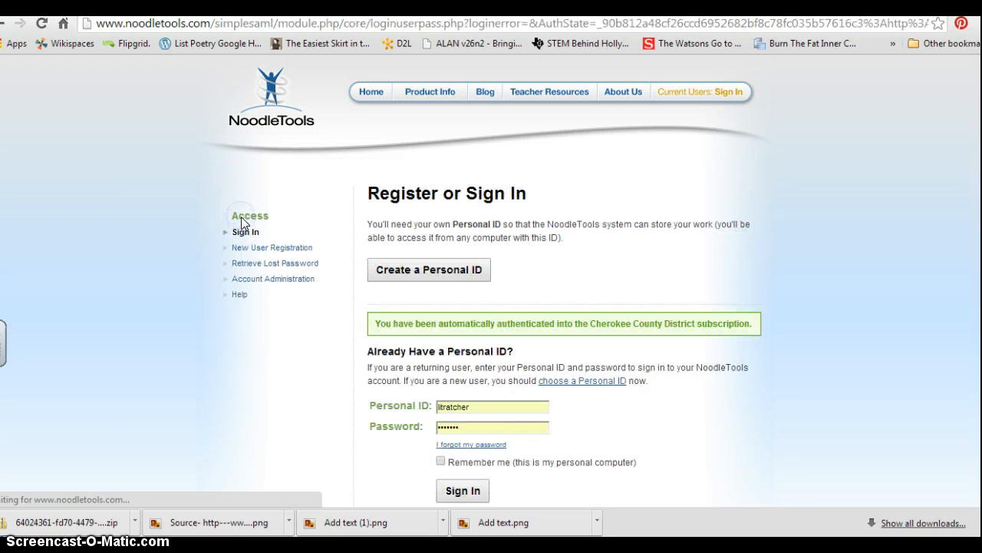
# Step: Sign in with the filled-in personal ID and delete the existing infographic project from My Projects
pyautogui.click(463, 490)
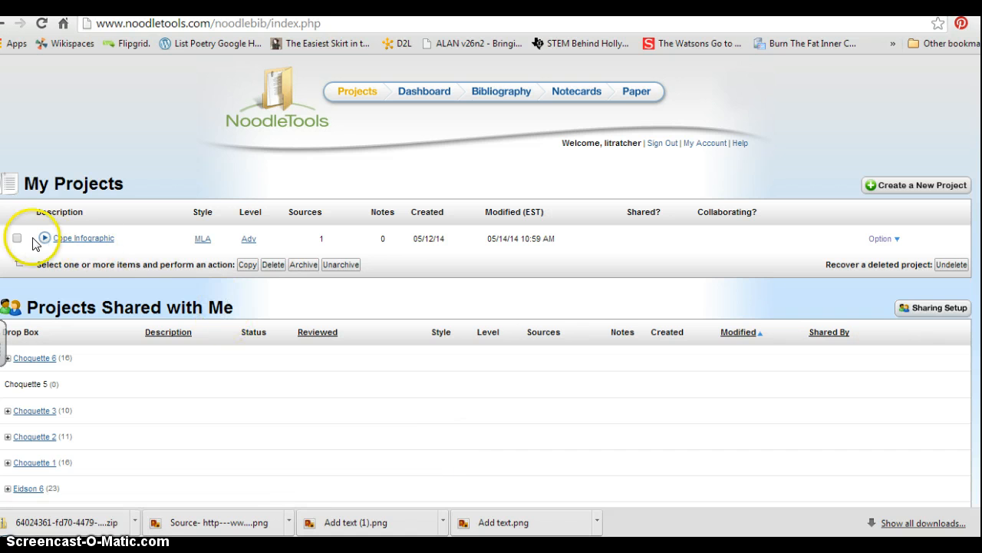
pyautogui.click(17, 238)
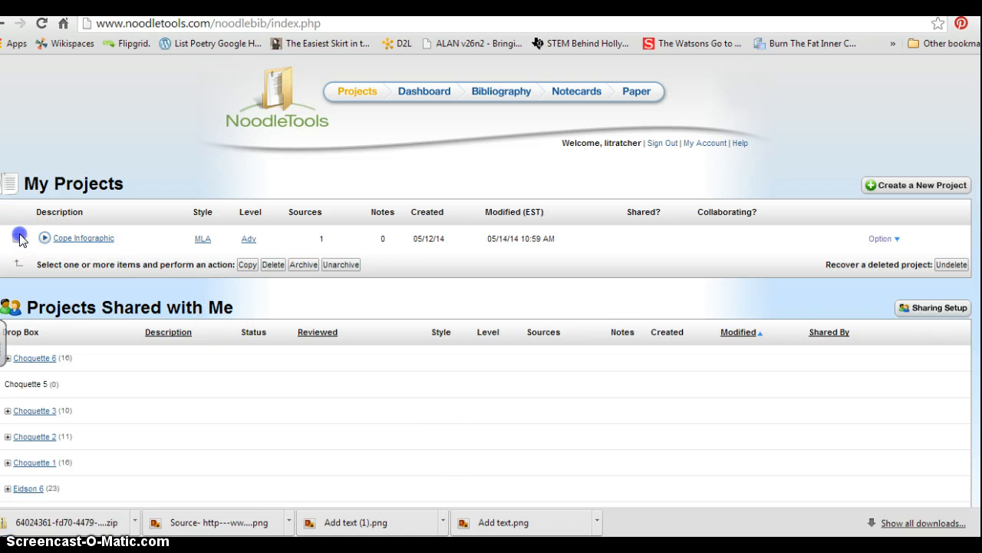
pyautogui.click(269, 264)
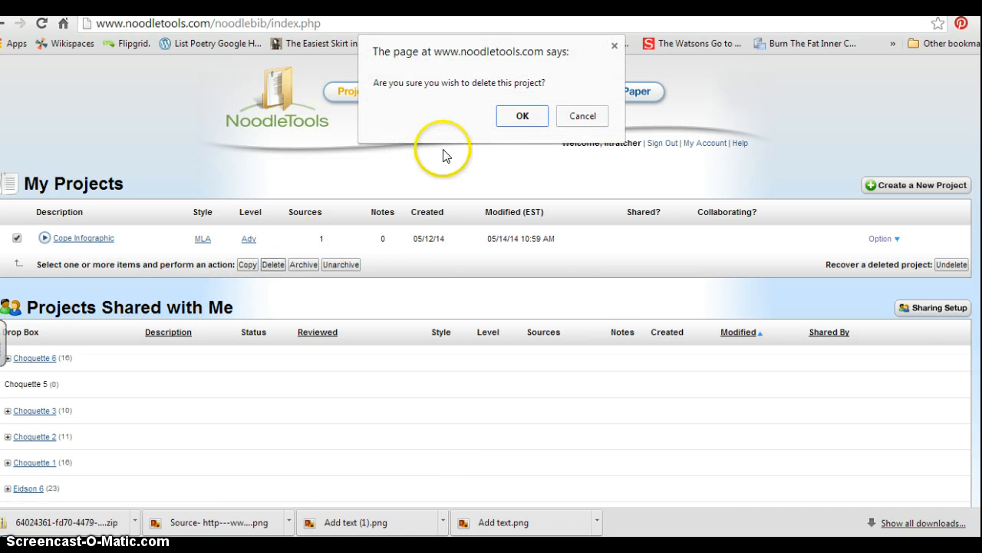
pyautogui.click(515, 117)
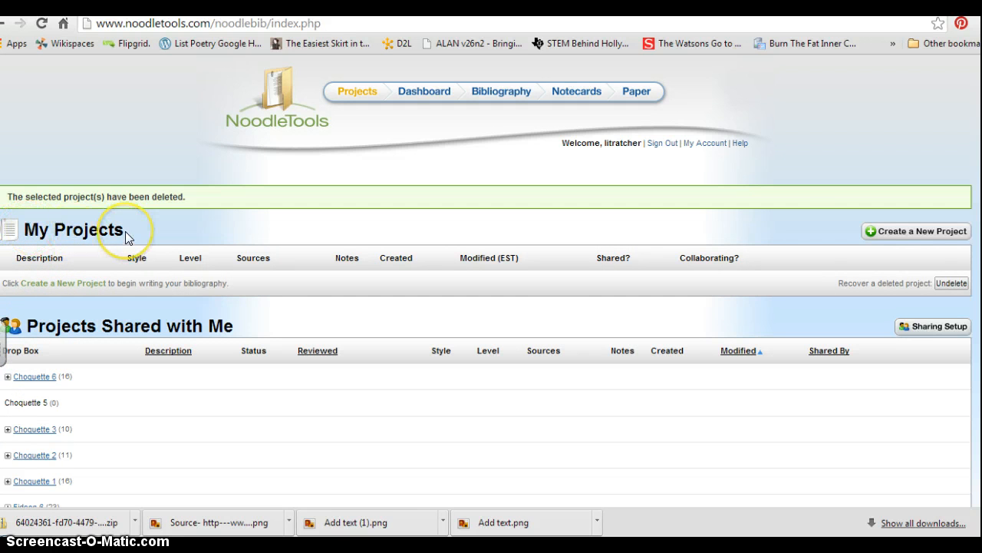
# Step: Create a new MLA project at the Advanced level, described with the teacher's surname followed by "Infographic"
pyautogui.click(899, 231)
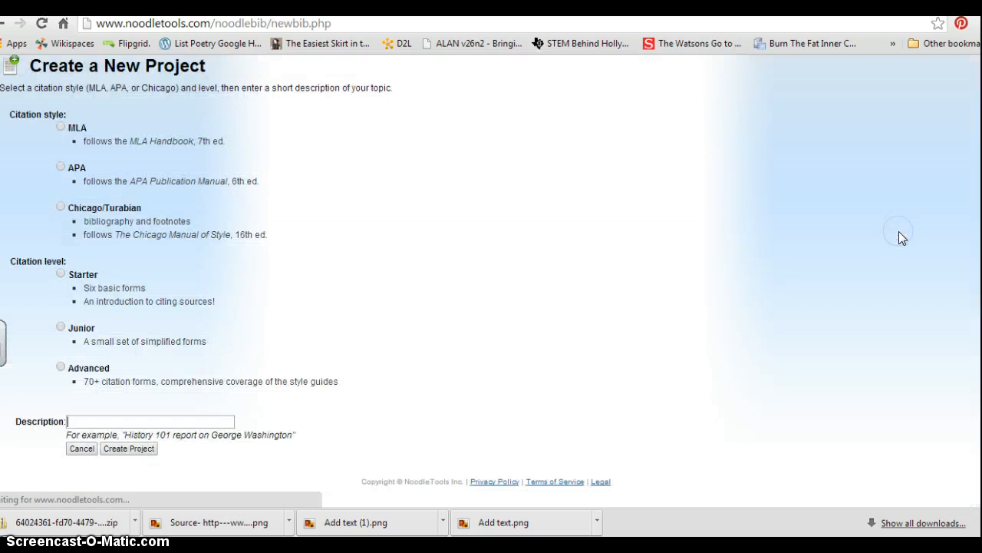
pyautogui.click(60, 127)
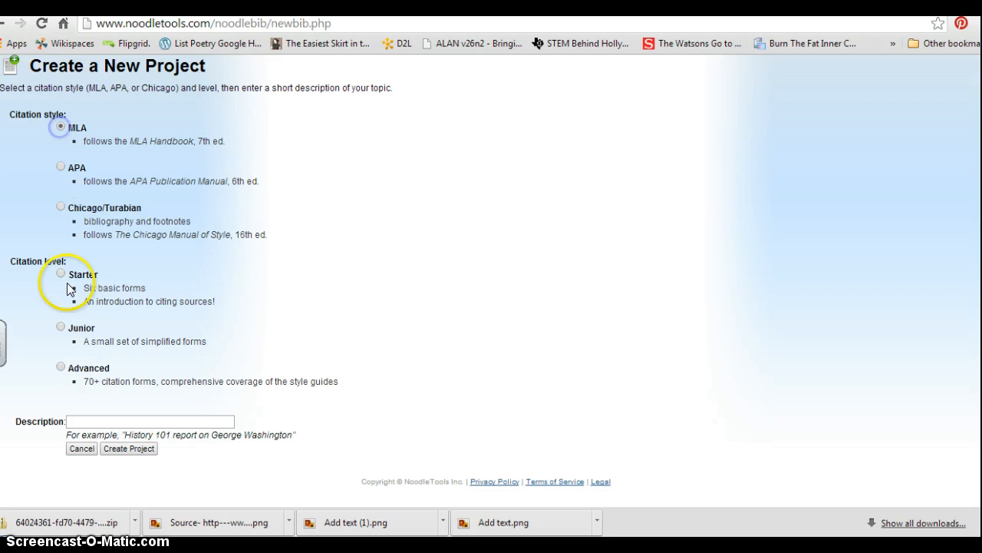
pyautogui.click(60, 367)
pyautogui.click(97, 421)
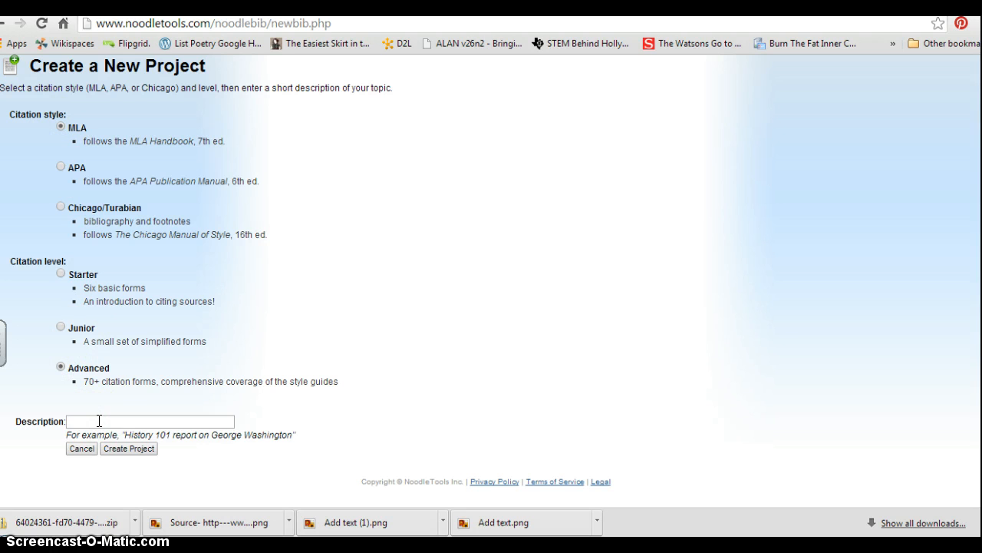
pyautogui.write('Cope Infographic')
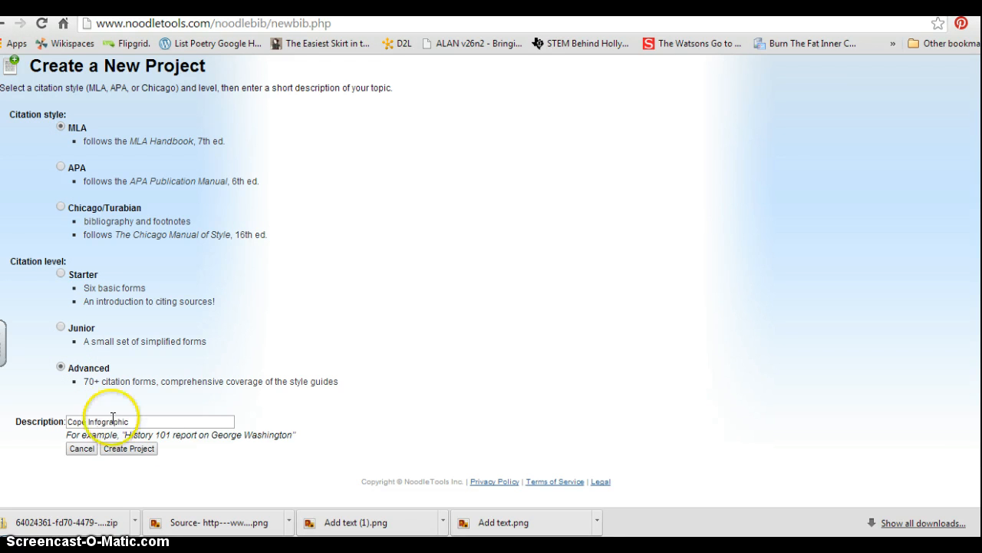
pyautogui.click(121, 452)
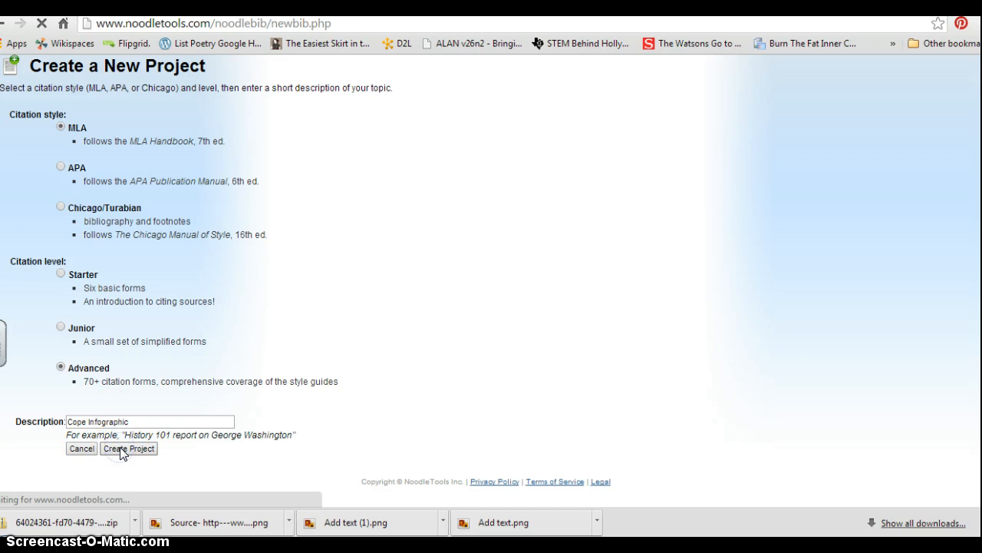
# Step: Open the project's sharing form and choose the teacher's number 3 class as the assignment drop box
pyautogui.scroll(-2, 123, 426)
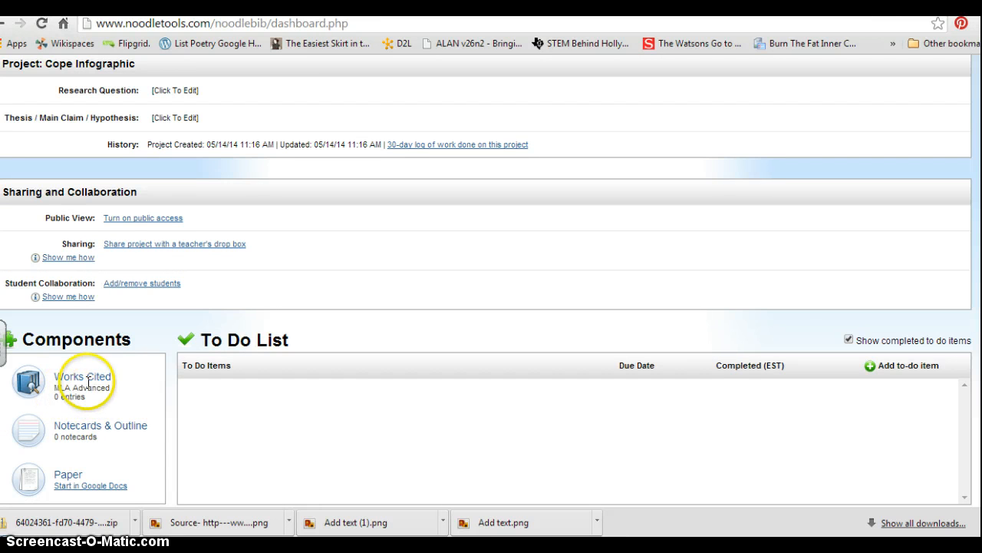
pyautogui.click(163, 245)
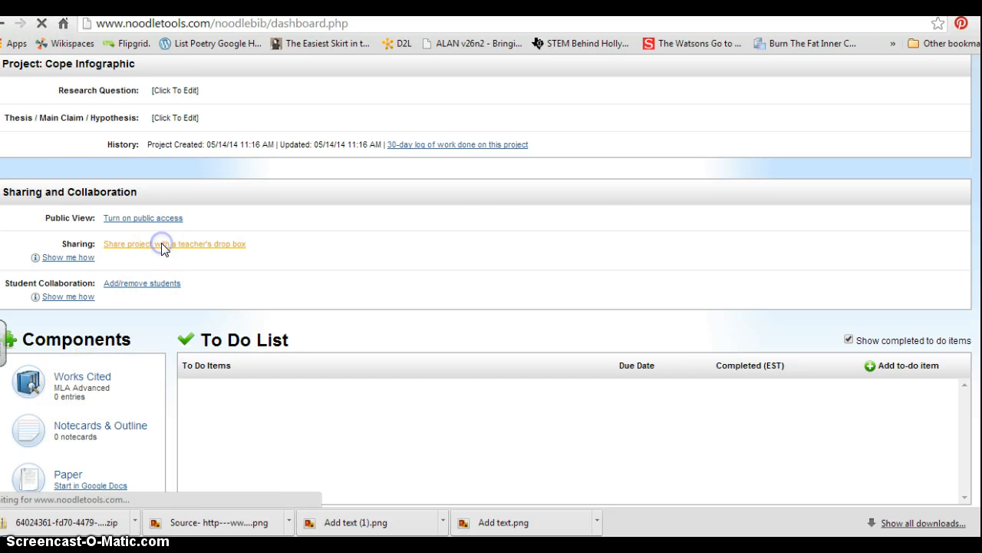
pyautogui.click(192, 274)
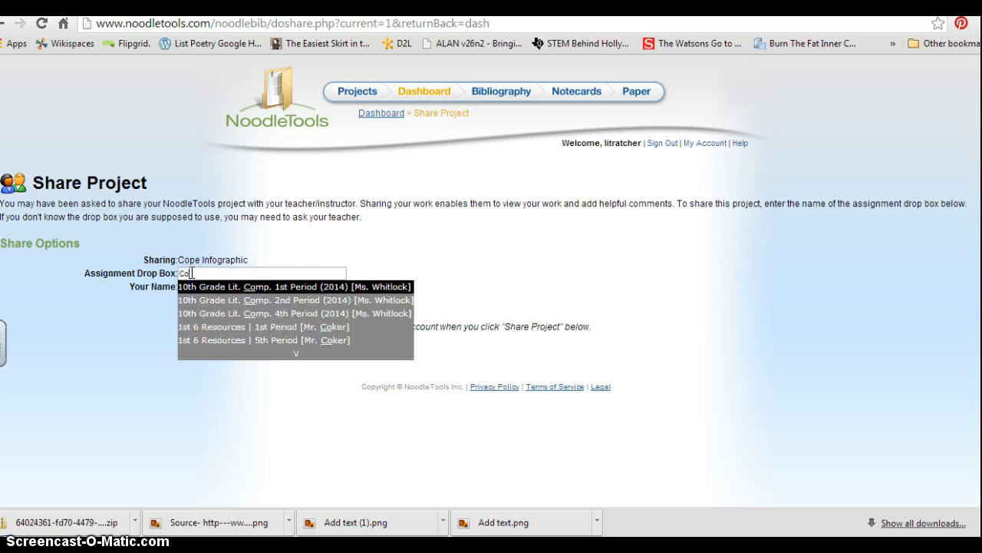
pyautogui.write('Cop')
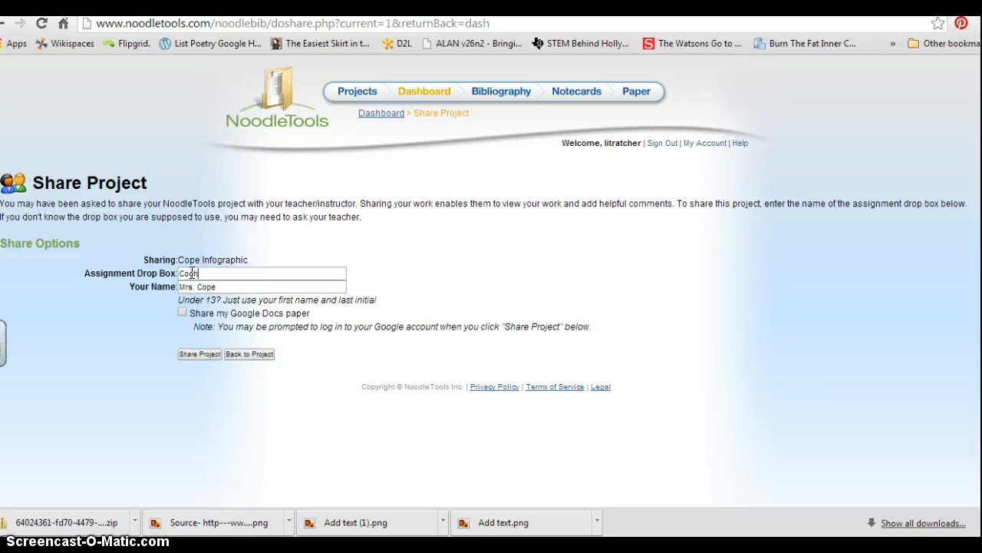
pyautogui.press('BackSpace')
pyautogui.press('BackSpace')
pyautogui.press('BackSpace')
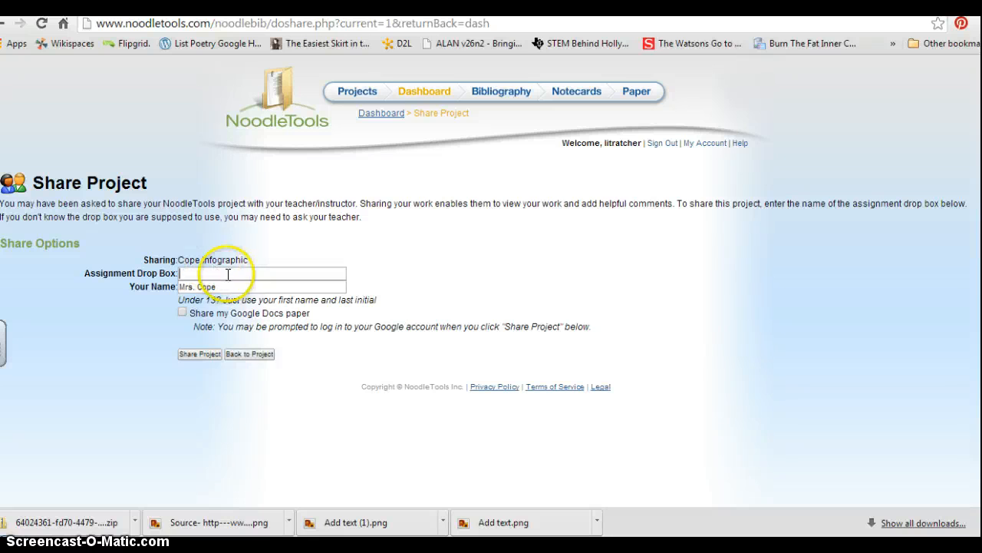
pyautogui.write('eid')
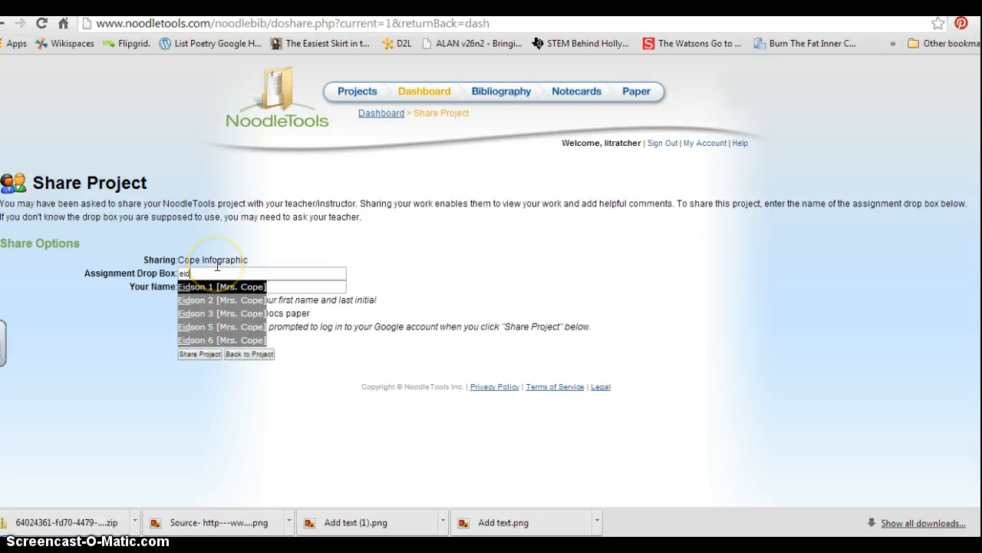
pyautogui.press('Down')
pyautogui.press('Down')
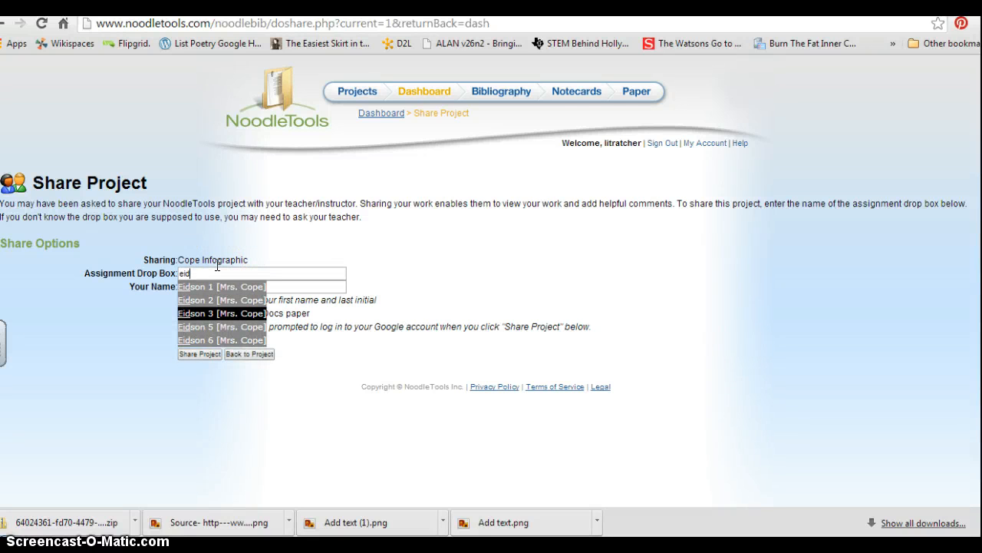
pyautogui.press('Return')
# Step: Try out a student's name in the sharing form, clear it and return to the project without sharing
pyautogui.moveTo(223, 287); pyautogui.dragTo(161, 286)
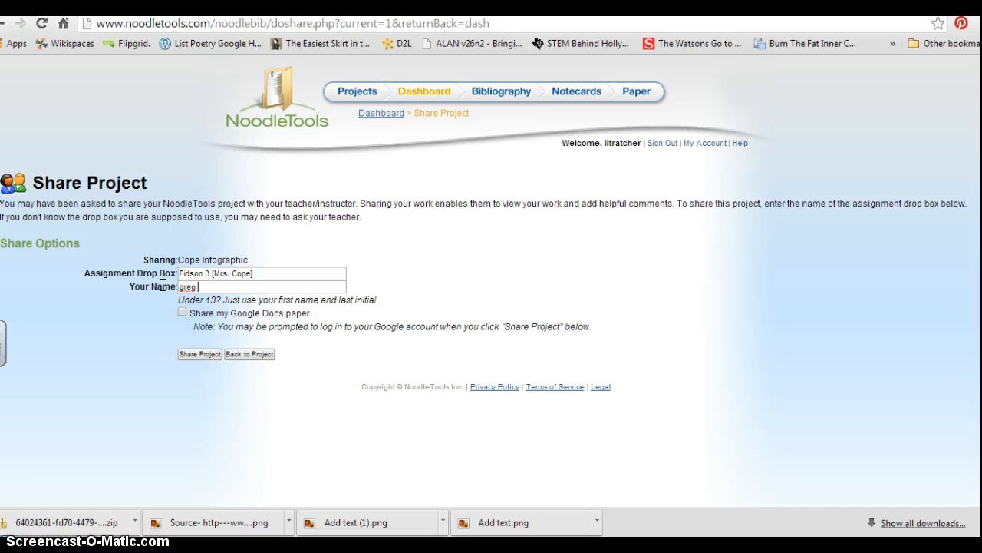
pyautogui.rightClick(163, 285)
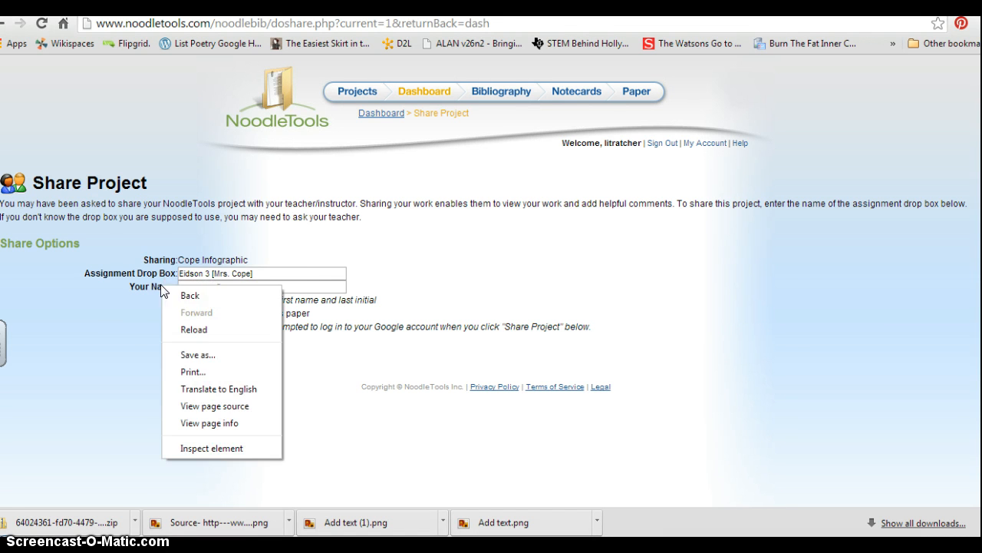
pyautogui.click(108, 302)
pyautogui.click(184, 281)
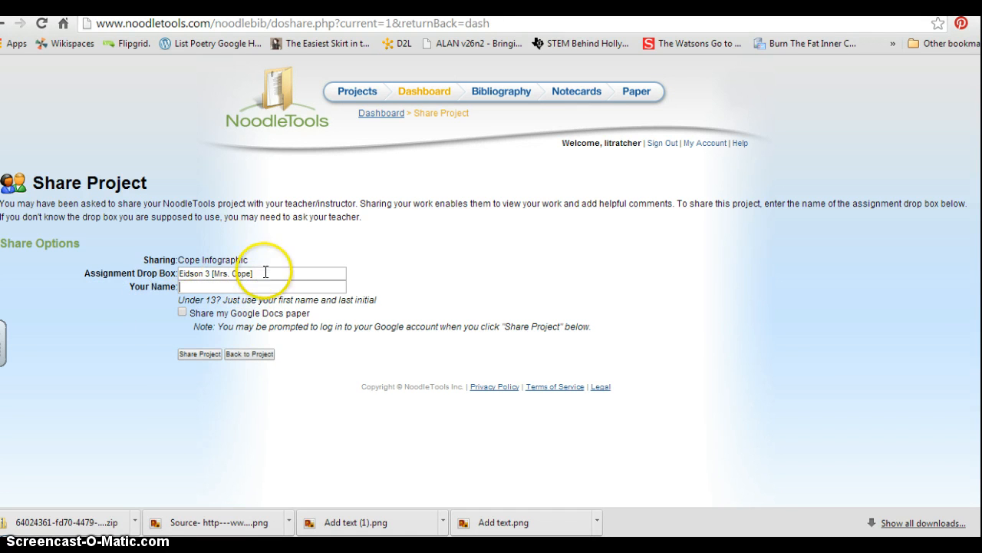
pyautogui.click(256, 354)
# Step: Go back to the projects list and check the sharing information for the new infographic project
pyautogui.scroll(-1, 260, 363)
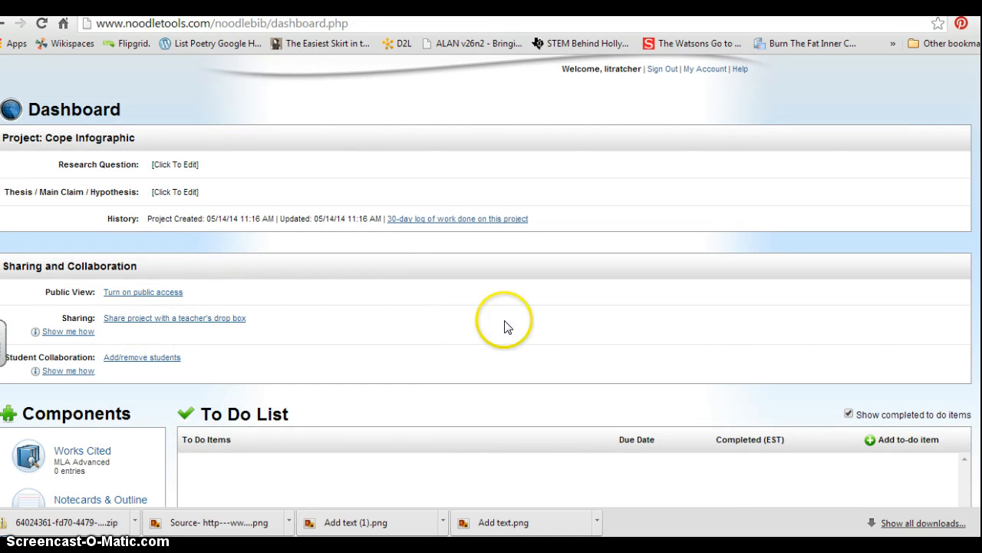
pyautogui.scroll(1, 439, 281)
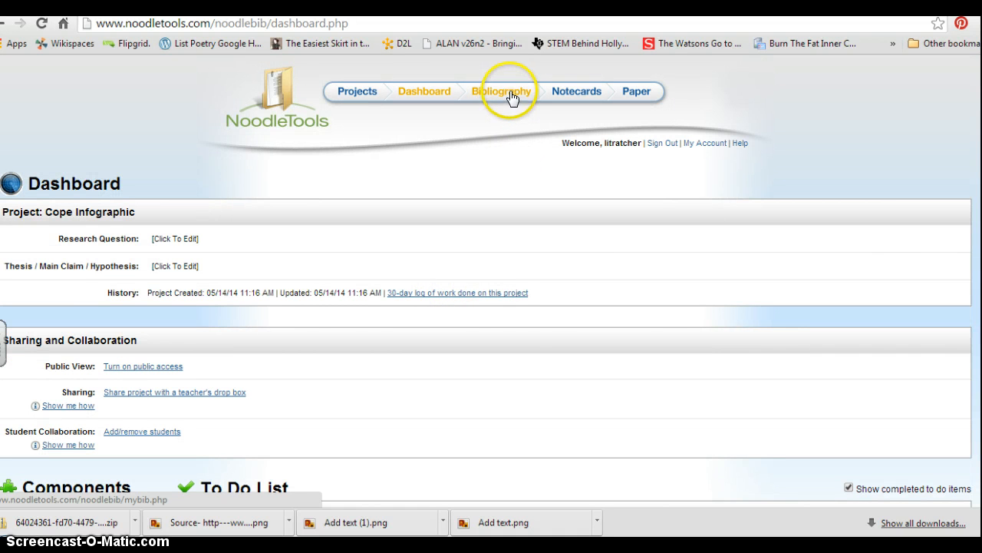
pyautogui.click(372, 92)
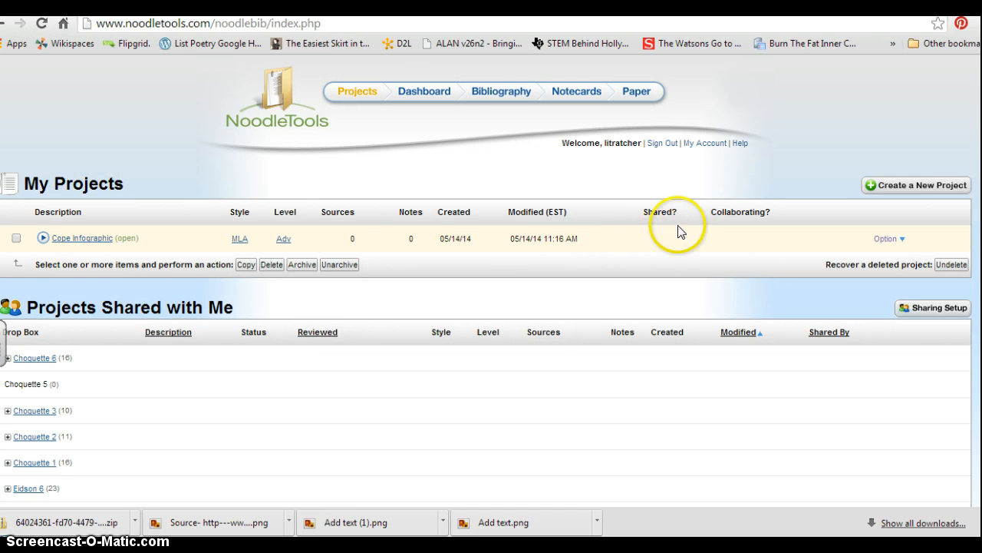
# Step: Start a Web Site citation in the project's bibliography and place the cursor in the Web site name field
pyautogui.click(515, 95)
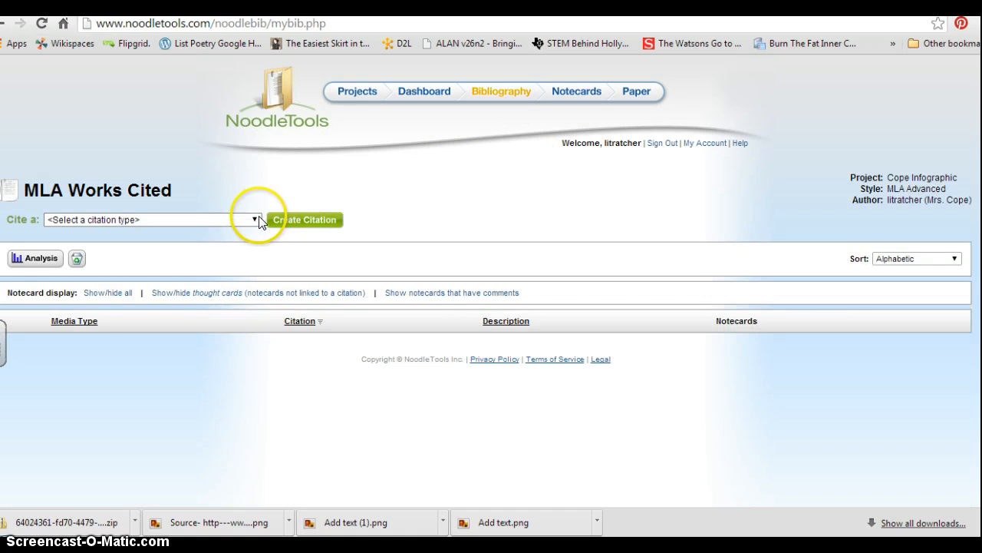
pyautogui.click(254, 220)
pyautogui.click(214, 335)
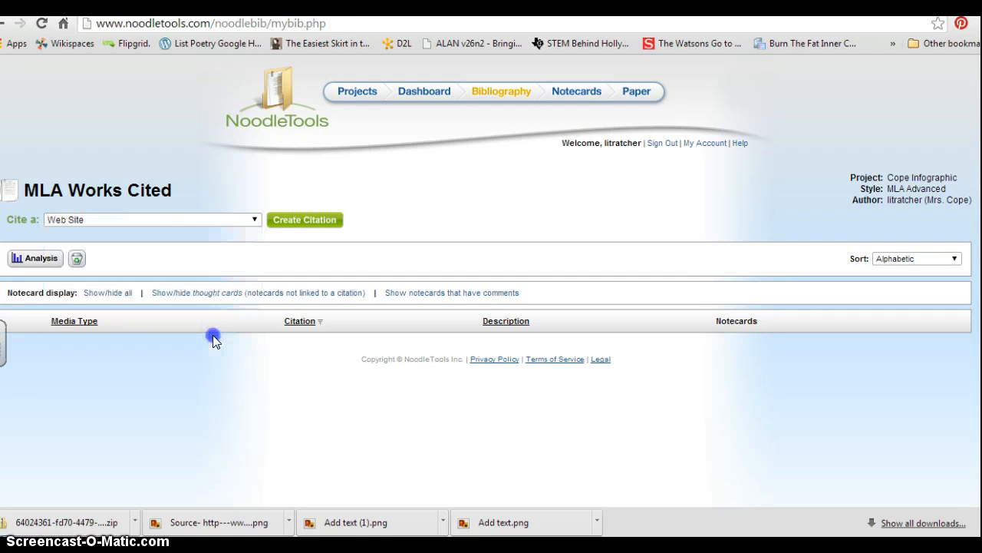
pyautogui.click(297, 223)
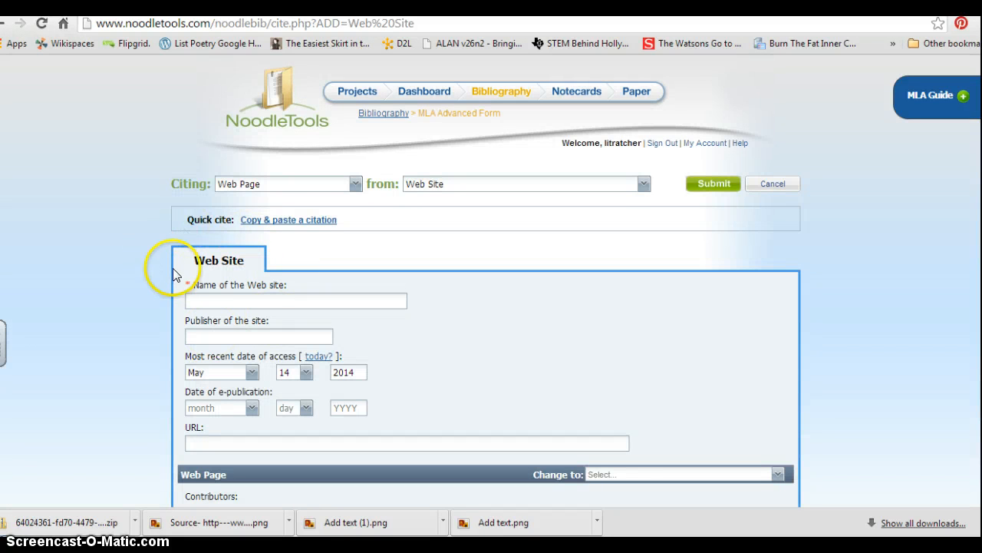
pyautogui.click(169, 222)
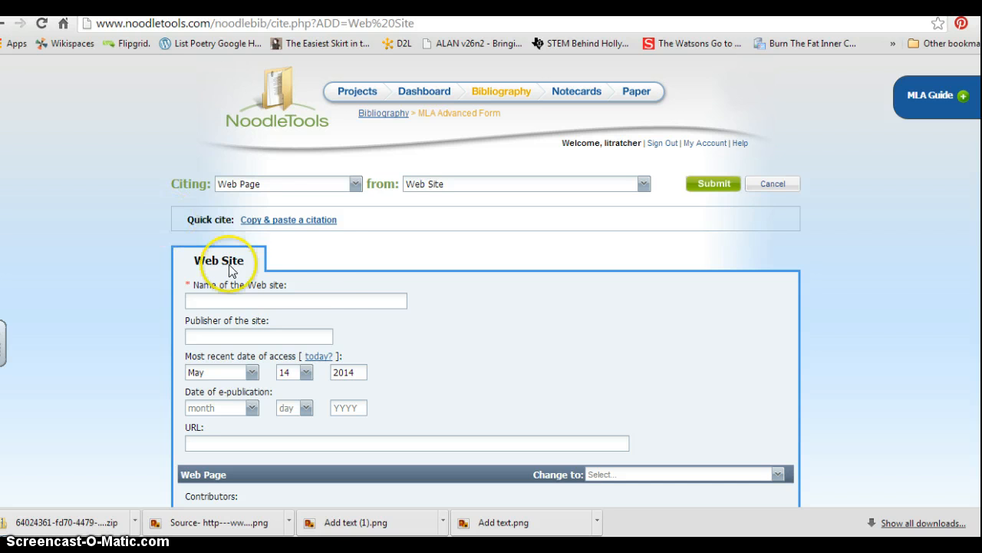
pyautogui.click(331, 302)
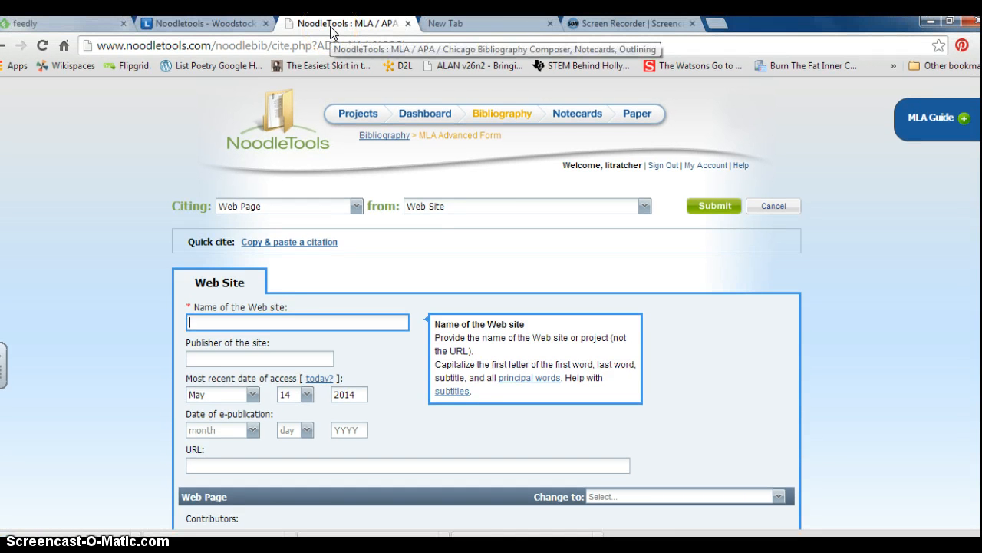
# Step: Detach the citation form into its own browser window and narrow it to half the screen beside the research guide
pyautogui.moveTo(332, 30); pyautogui.dragTo(980, 123)
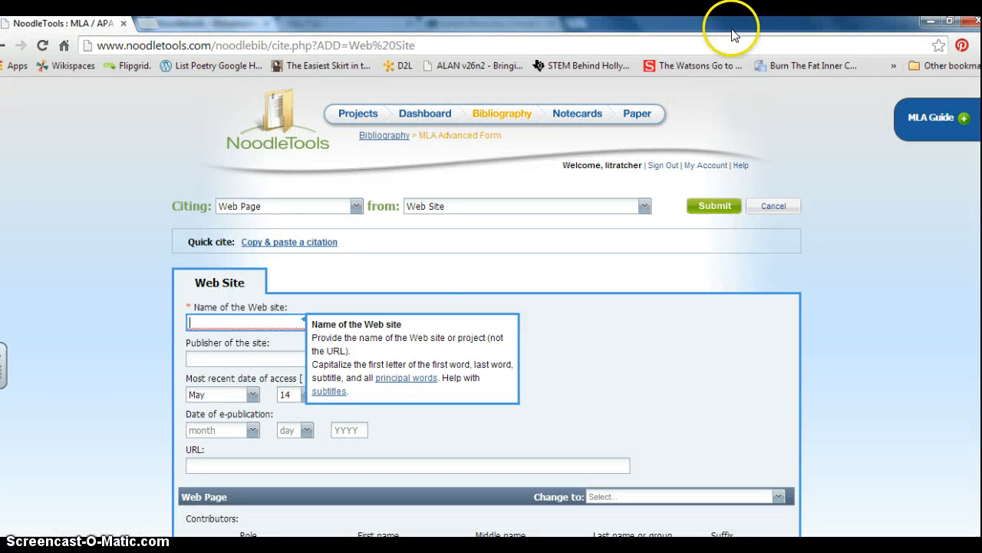
pyautogui.moveTo(30, 29); pyautogui.dragTo(980, 108)
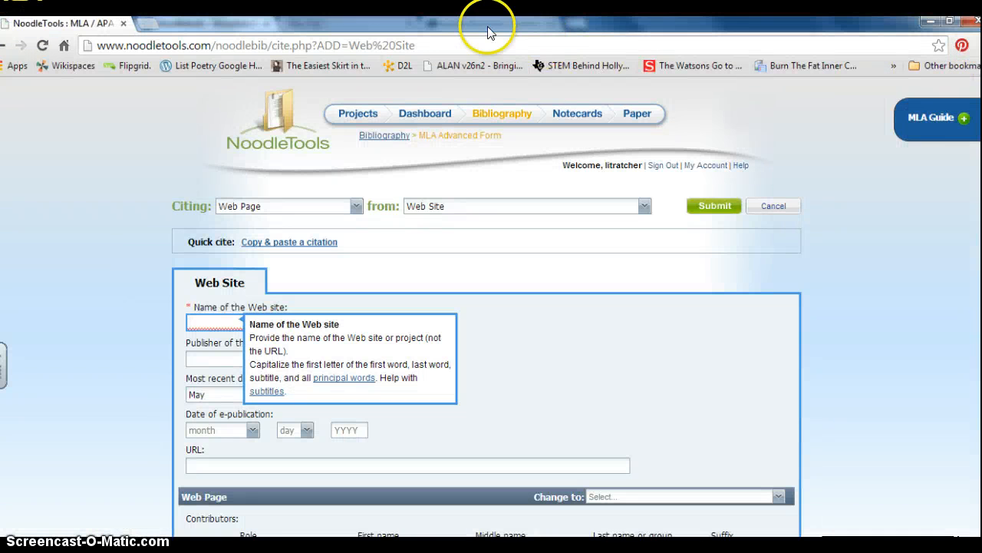
pyautogui.click(945, 23)
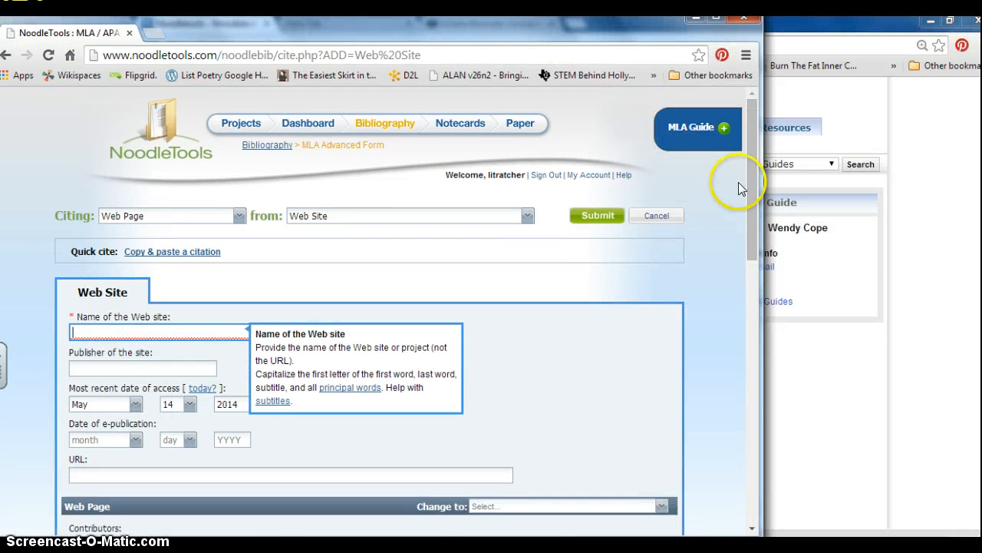
pyautogui.moveTo(759, 184); pyautogui.dragTo(490, 184)
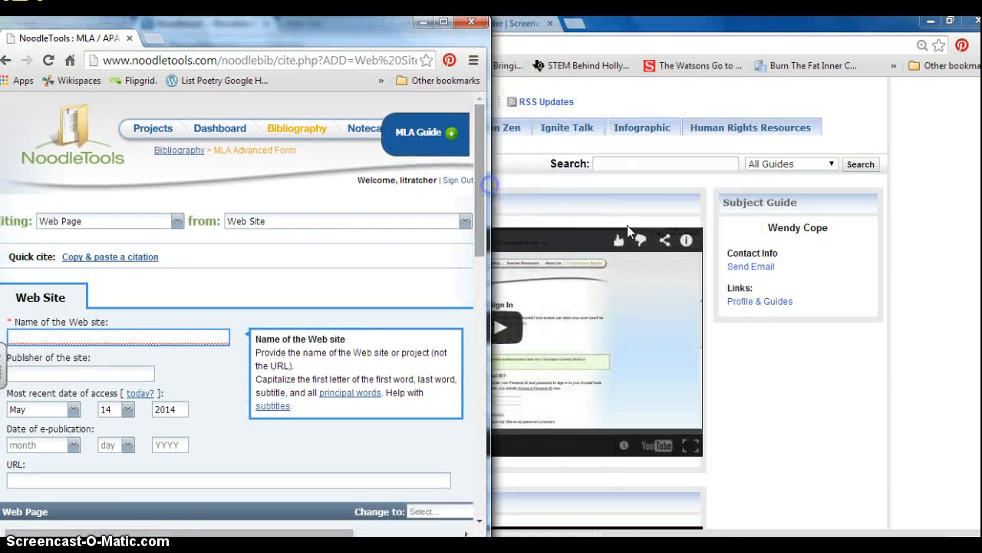
# Step: Open the research guide's Research Databases page and place it in its own window beside the citation form
pyautogui.click(623, 204)
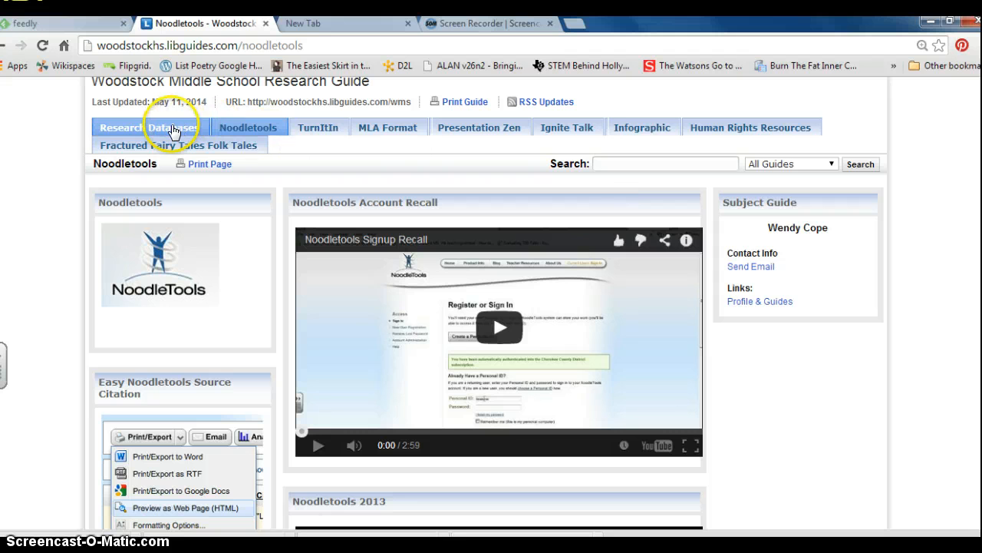
pyautogui.click(173, 132)
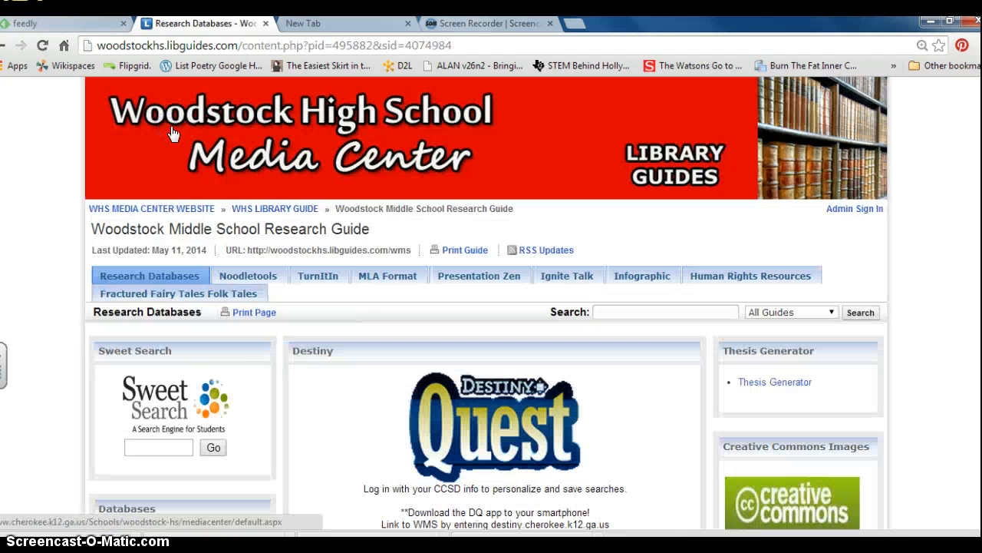
pyautogui.moveTo(189, 24); pyautogui.dragTo(958, 104)
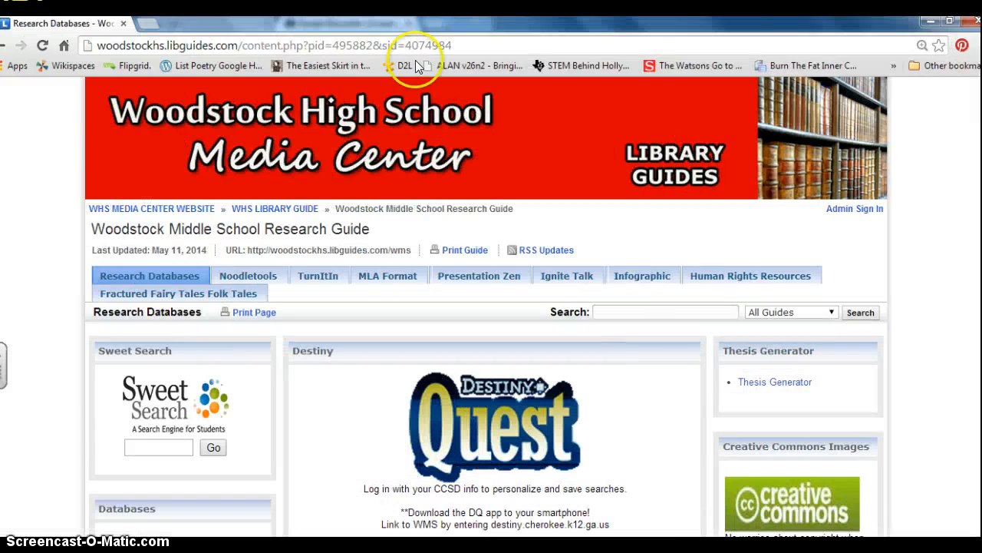
pyautogui.click(952, 23)
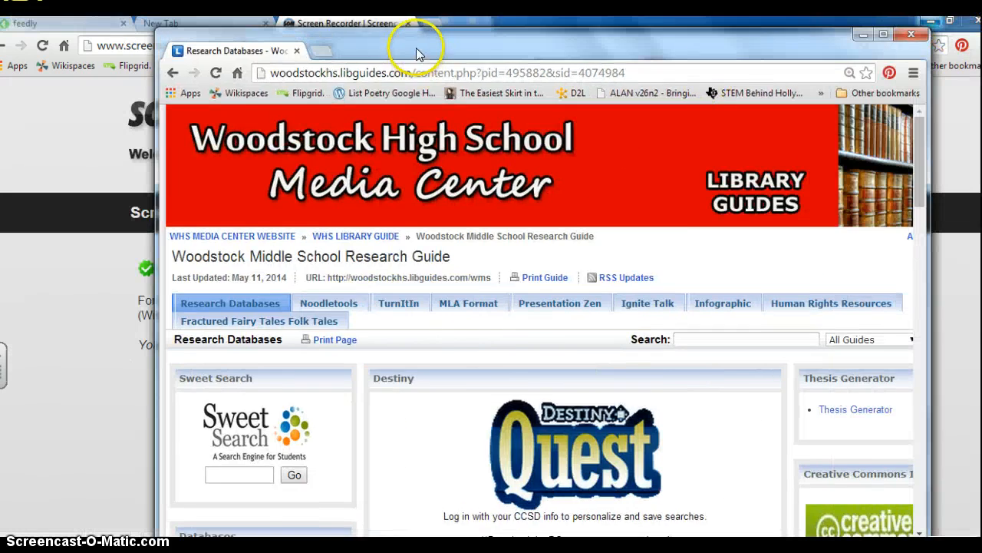
pyautogui.moveTo(416, 54); pyautogui.dragTo(679, 29)
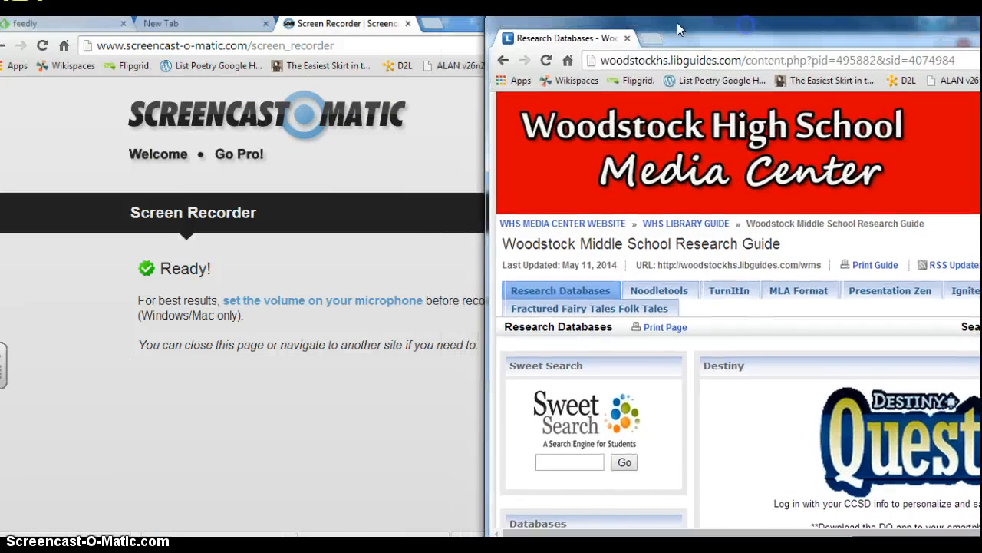
pyautogui.click(455, 25)
pyautogui.click(938, 23)
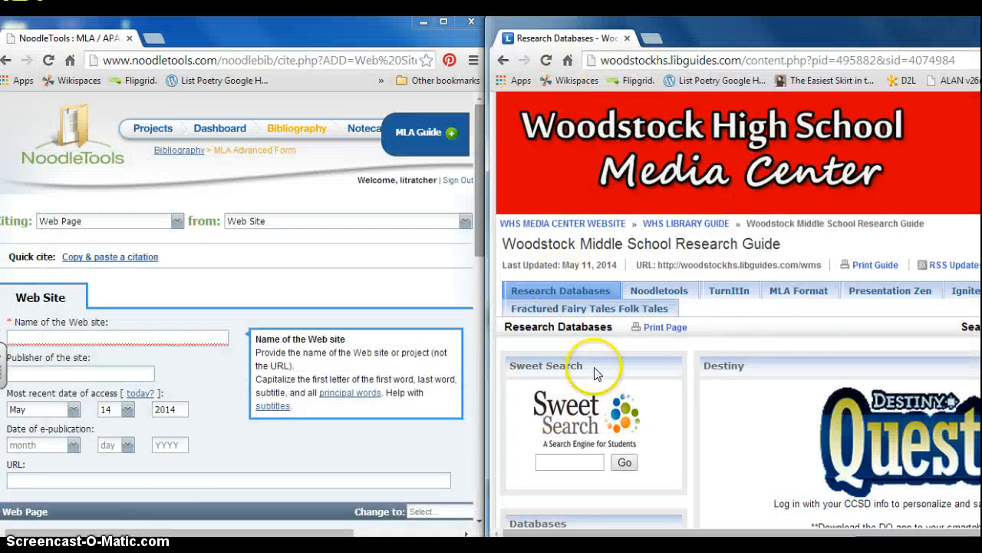
# Step: Open the XP Math Careers link from the research guide and enlarge its window to fill the screen
pyautogui.scroll(-15, 596, 373)
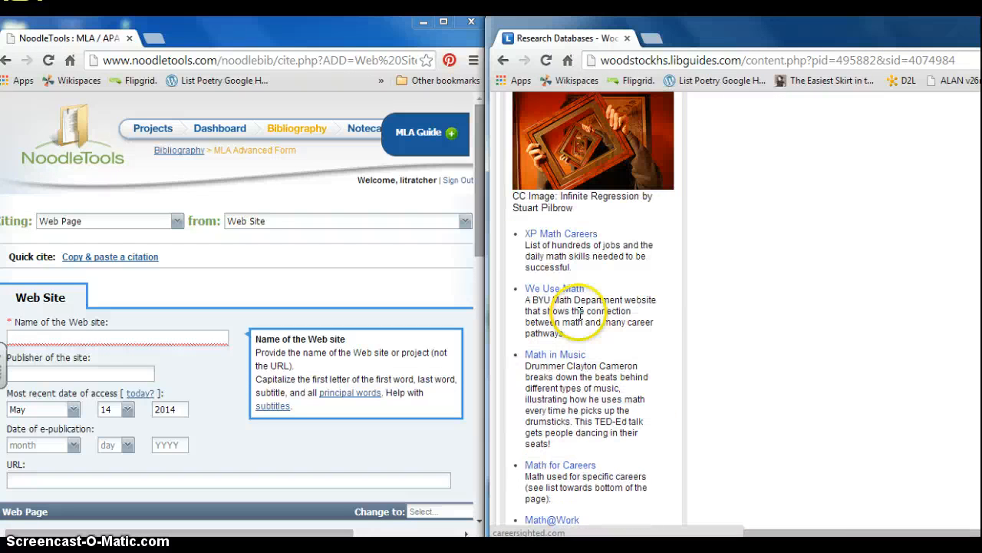
pyautogui.click(559, 235)
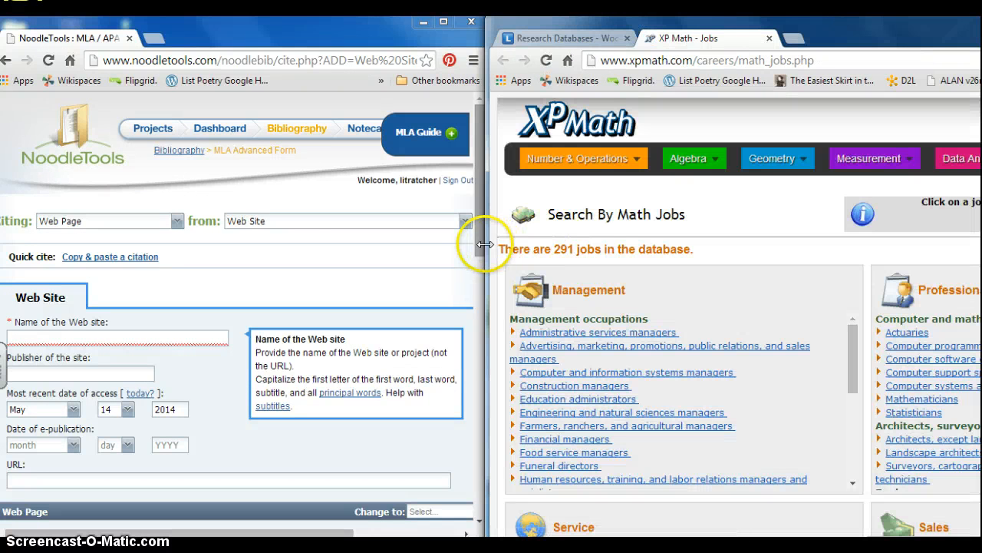
pyautogui.moveTo(481, 244); pyautogui.dragTo(80, 203)
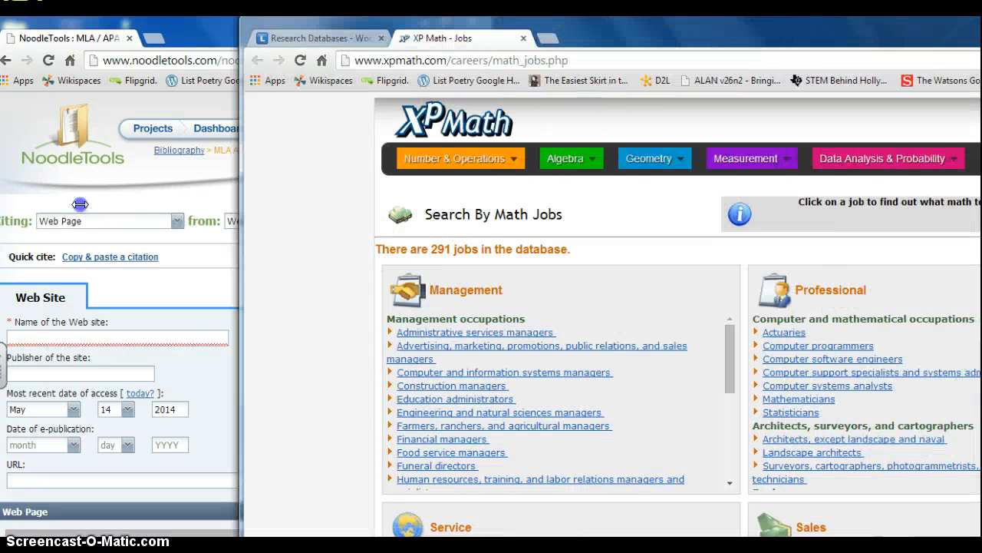
pyautogui.moveTo(775, 36); pyautogui.dragTo(730, 36)
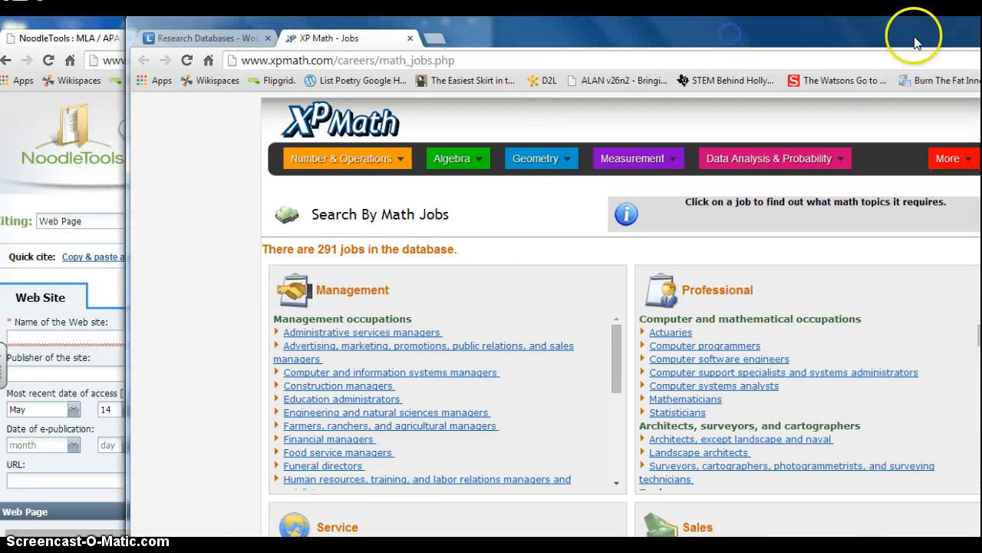
pyautogui.moveTo(915, 37); pyautogui.dragTo(755, 33)
pyautogui.click(944, 25)
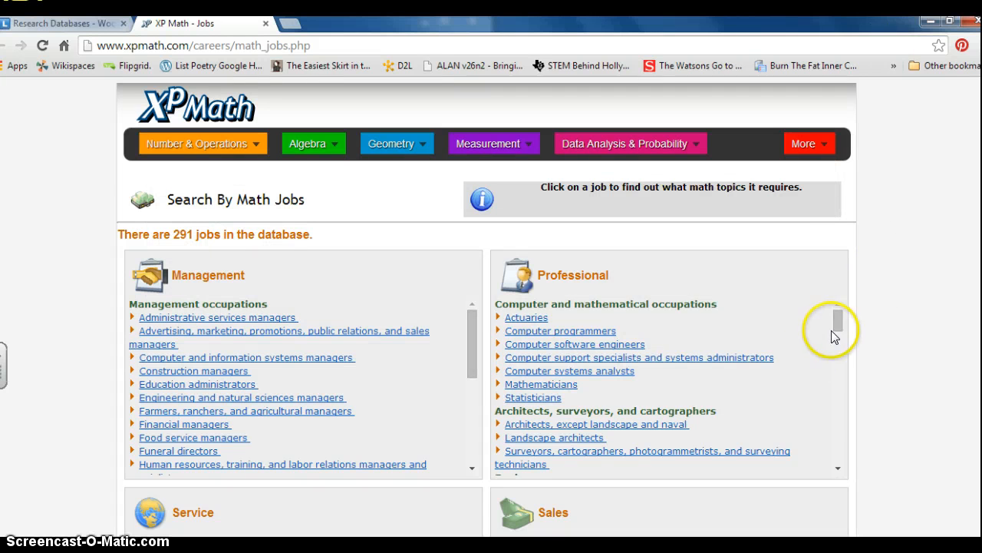
# Step: Open the Librarians job page from the Professional group and look over its description and math topics
pyautogui.moveTo(841, 329); pyautogui.dragTo(844, 407)
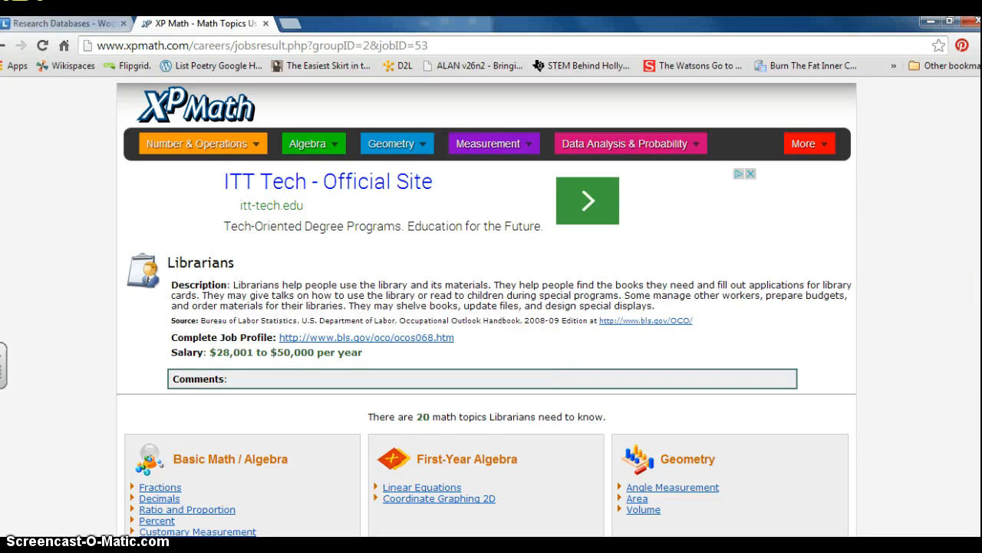
pyautogui.scroll(-3, 969, 430)
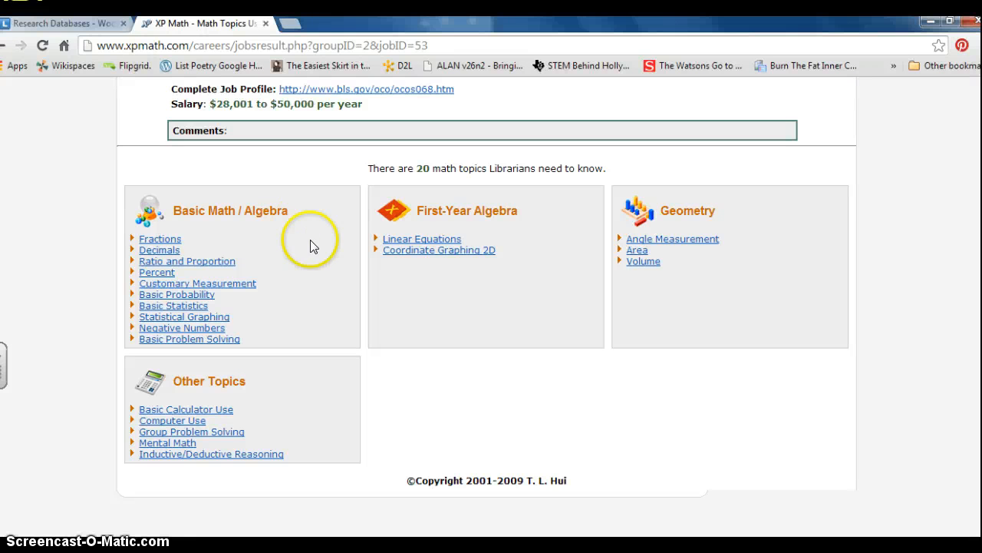
pyautogui.scroll(3, 381, 388)
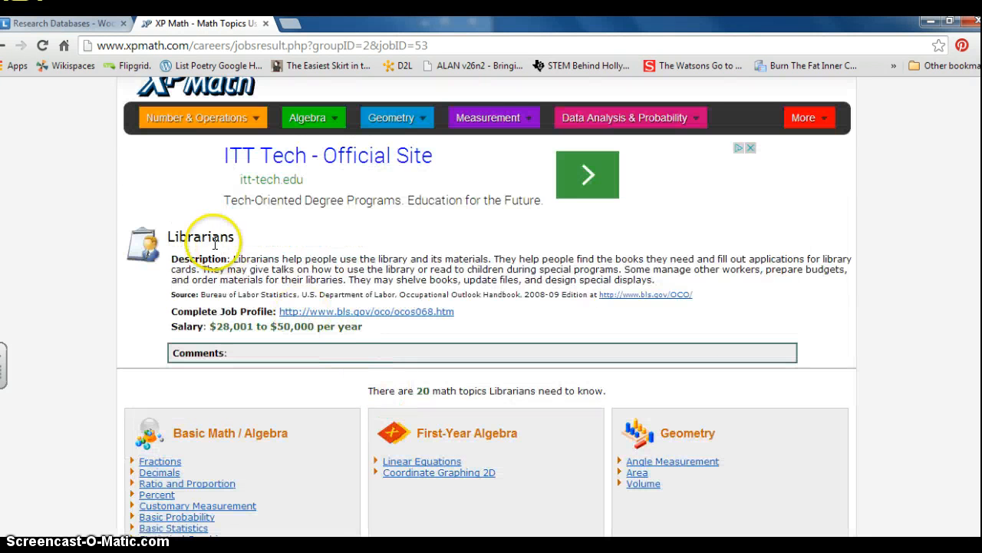
# Step: Detach the Librarians page into its own window and arrange it side by side with the widened citation form
pyautogui.moveTo(252, 48); pyautogui.dragTo(980, 115)
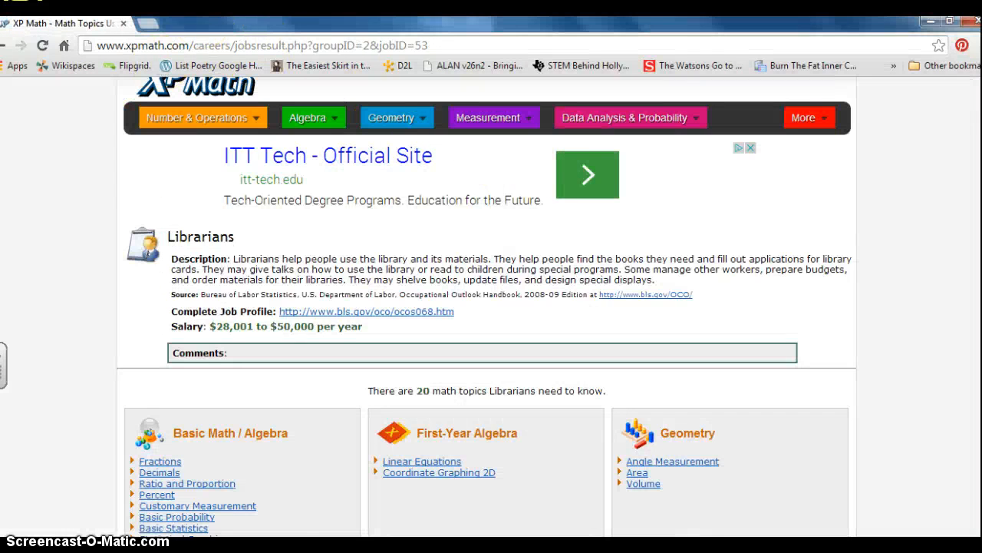
pyautogui.moveTo(212, 29); pyautogui.dragTo(285, 40)
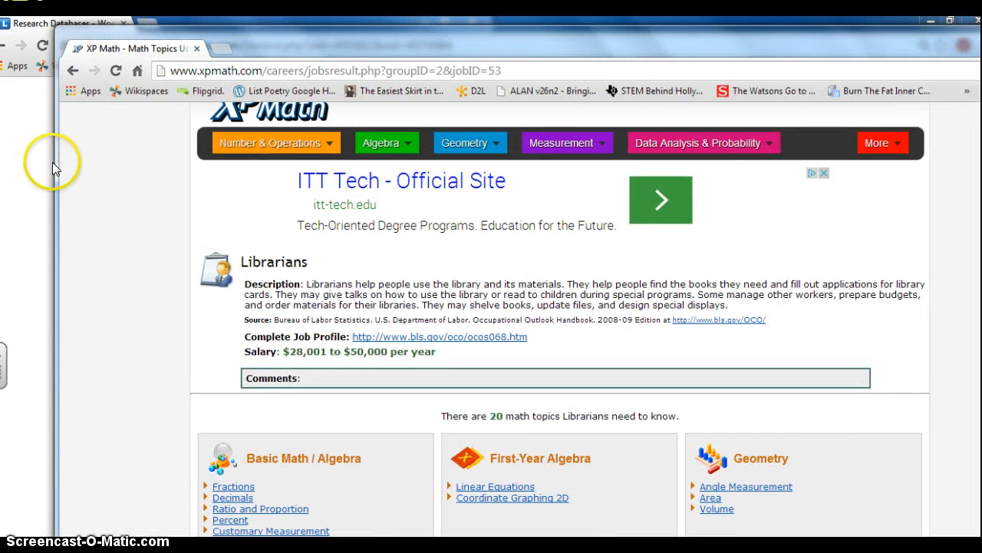
pyautogui.moveTo(60, 167); pyautogui.dragTo(651, 154)
pyautogui.click(225, 26)
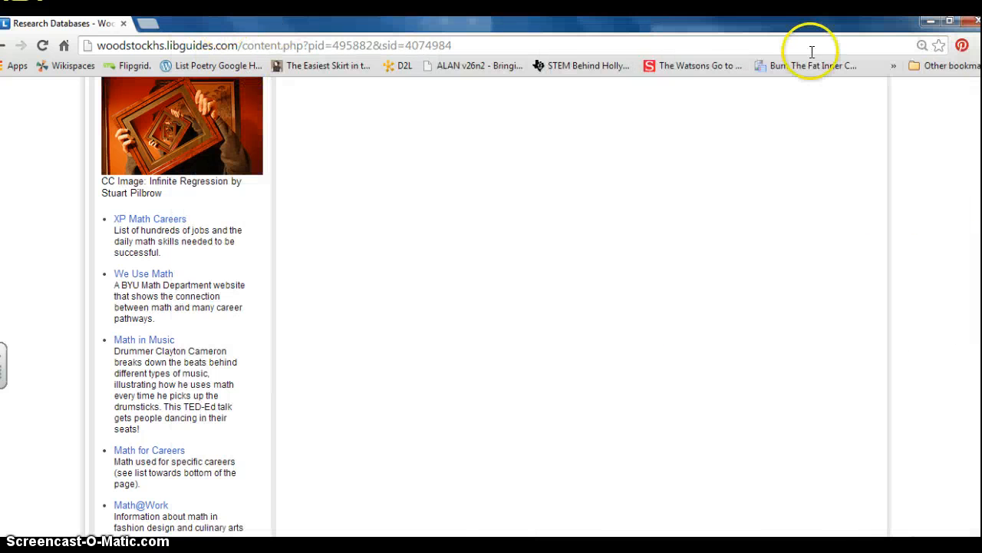
pyautogui.click(929, 23)
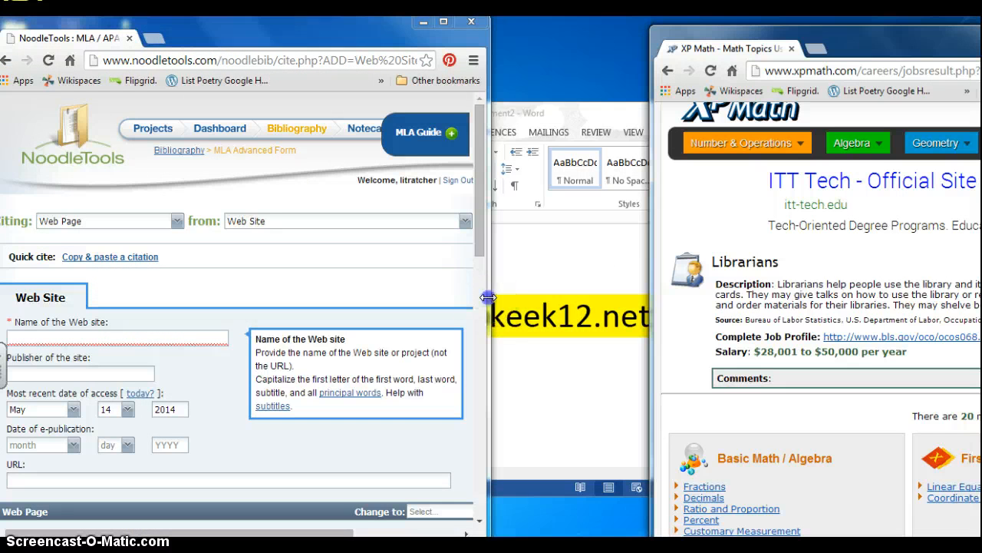
pyautogui.moveTo(488, 297); pyautogui.dragTo(597, 300)
pyautogui.moveTo(847, 26); pyautogui.dragTo(724, 21)
pyautogui.moveTo(942, 186); pyautogui.dragTo(981, 186)
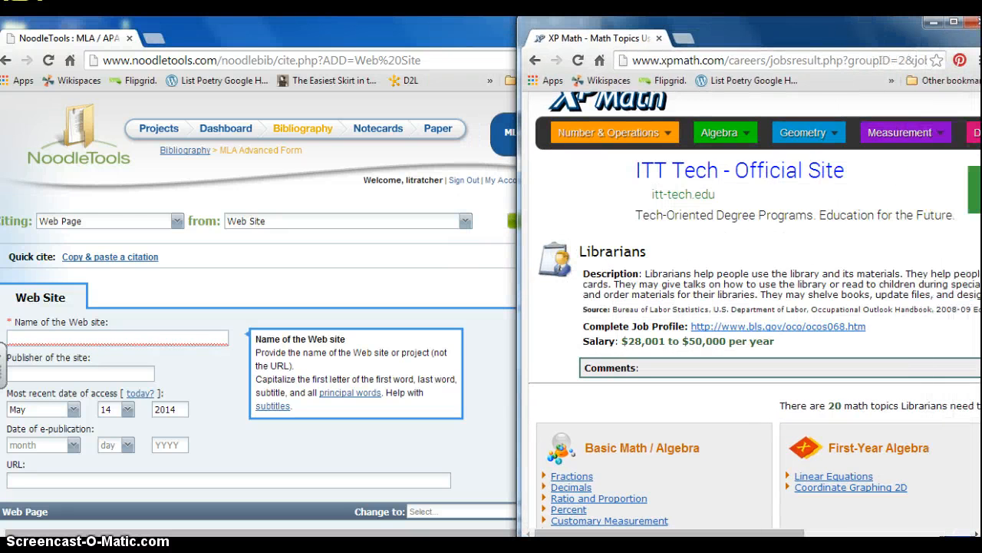
# Step: Enter XP Math as the Web site name and the copyright holder's name from the page footer as publisher
pyautogui.scroll(1, 618, 217)
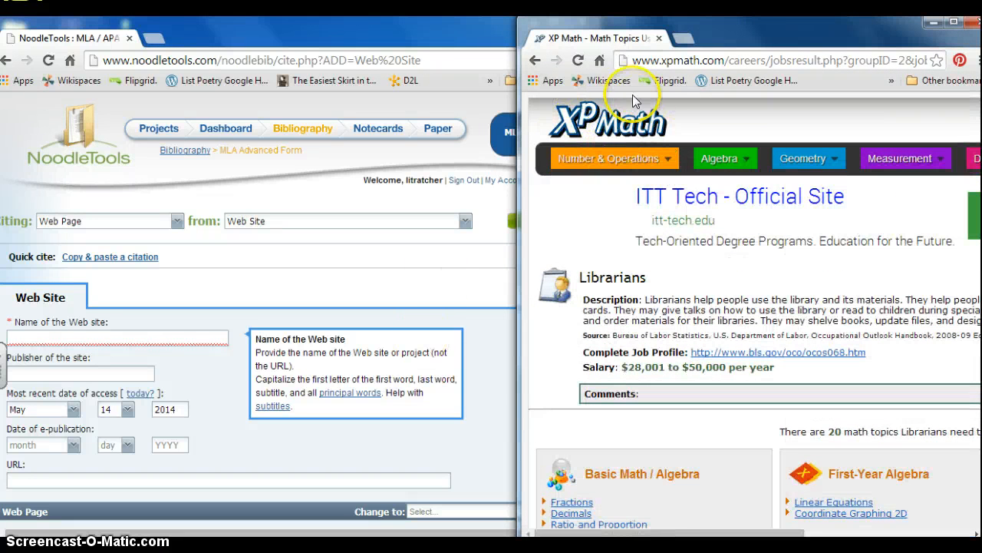
pyautogui.click(137, 335)
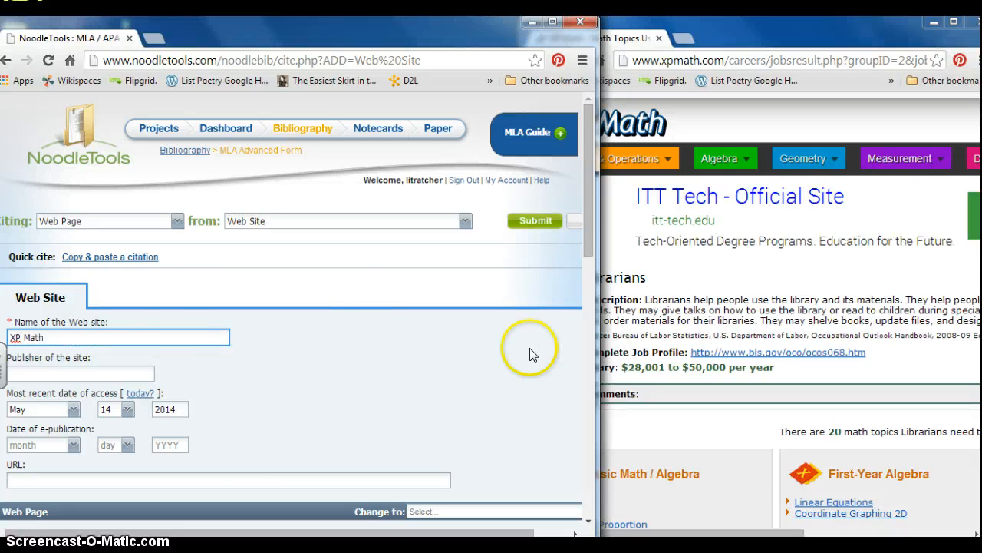
pyautogui.click(117, 375)
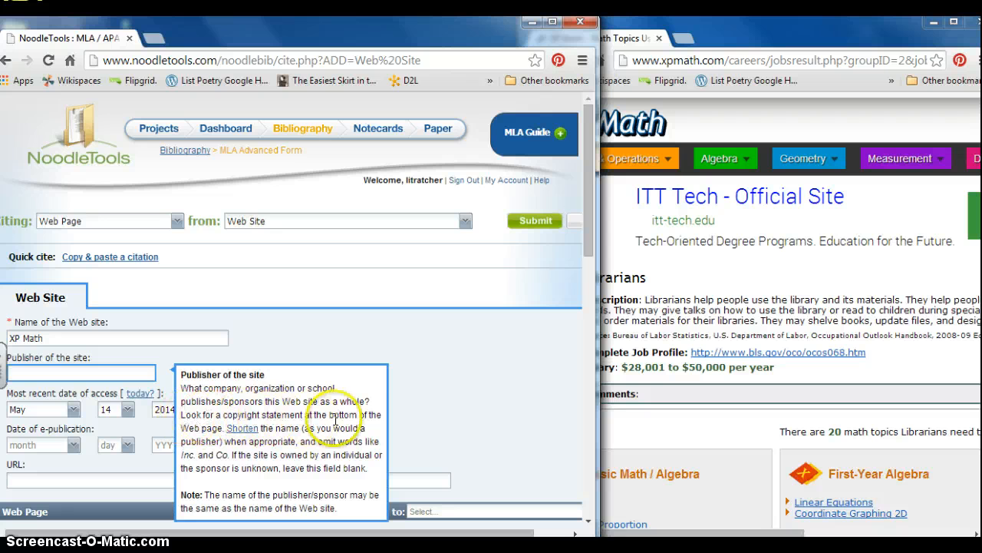
pyautogui.click(947, 332)
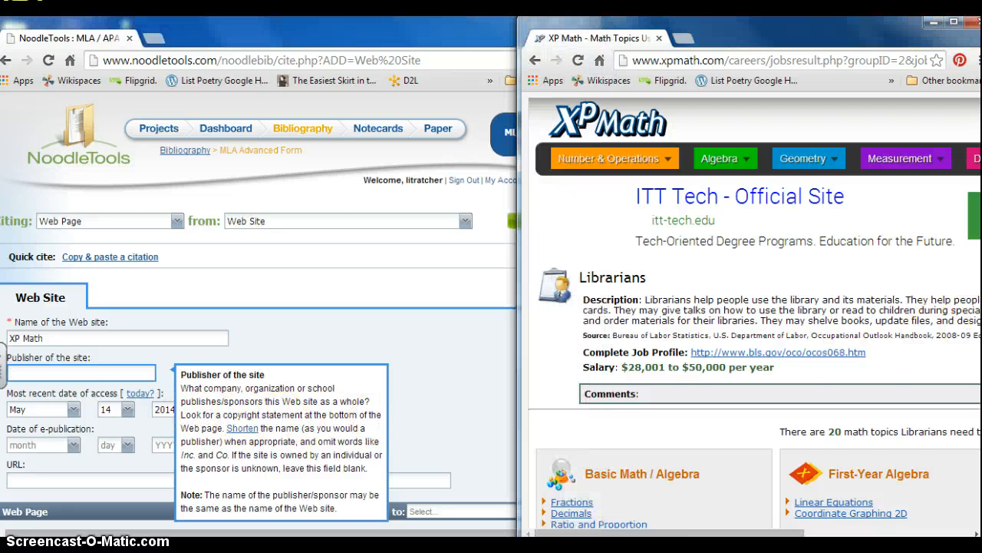
pyautogui.scroll(-3, 947, 331)
pyautogui.scroll(-2, 755, 304)
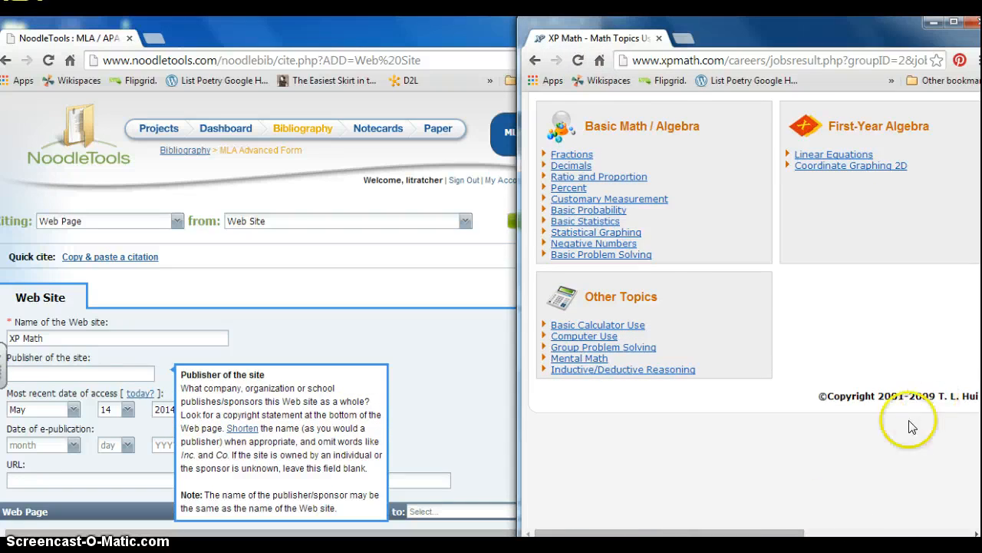
pyautogui.moveTo(779, 531); pyautogui.dragTo(875, 531)
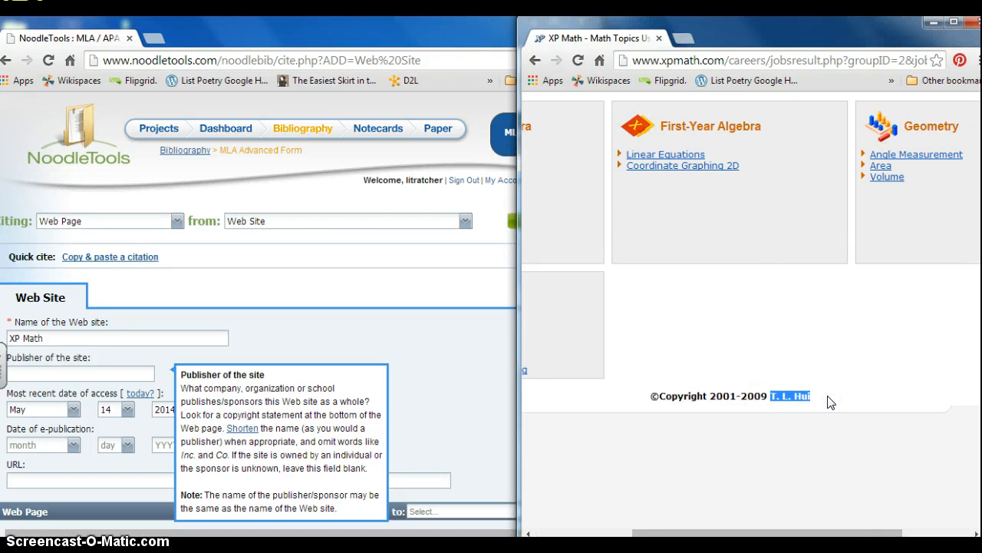
pyautogui.click(75, 373)
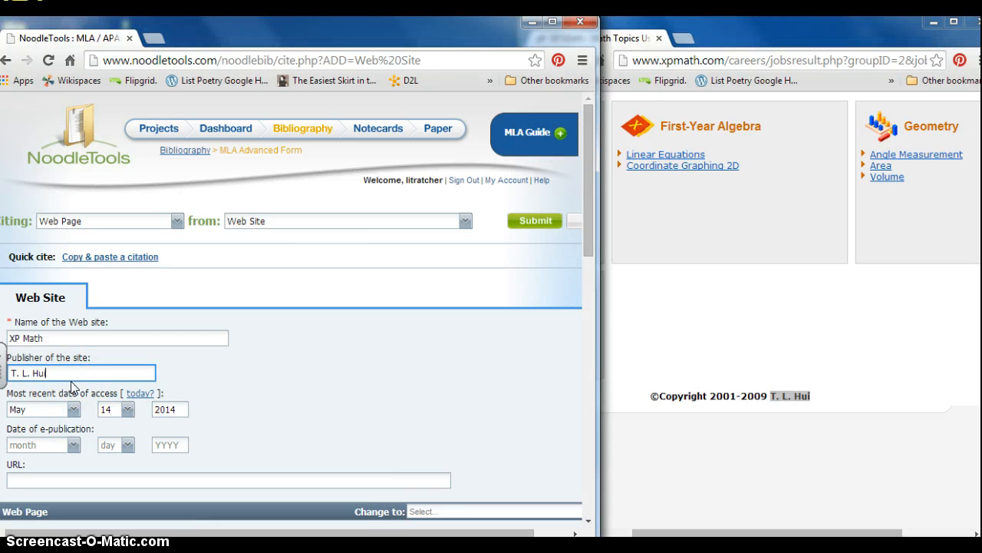
pyautogui.write('T. L. Hui')
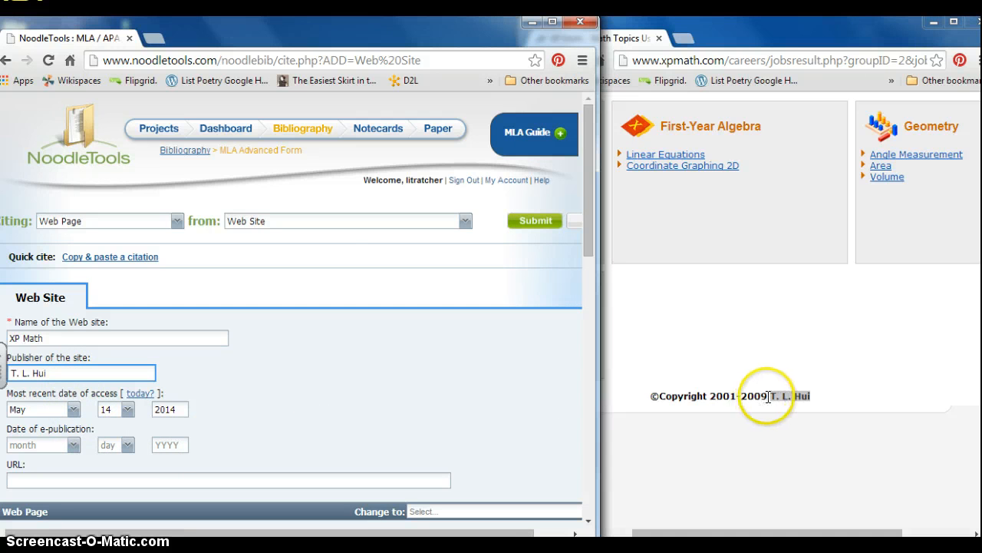
# Step: Set the citation's e-publication year to 2009, leaving month and day blank
pyautogui.click(168, 445)
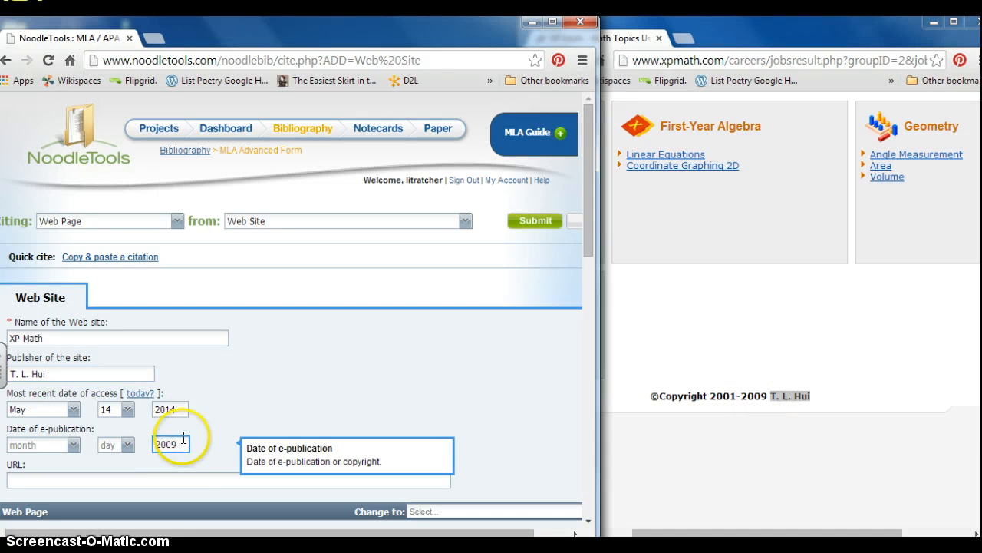
pyautogui.click(209, 431)
pyautogui.scroll(-1, 208, 432)
pyautogui.click(109, 404)
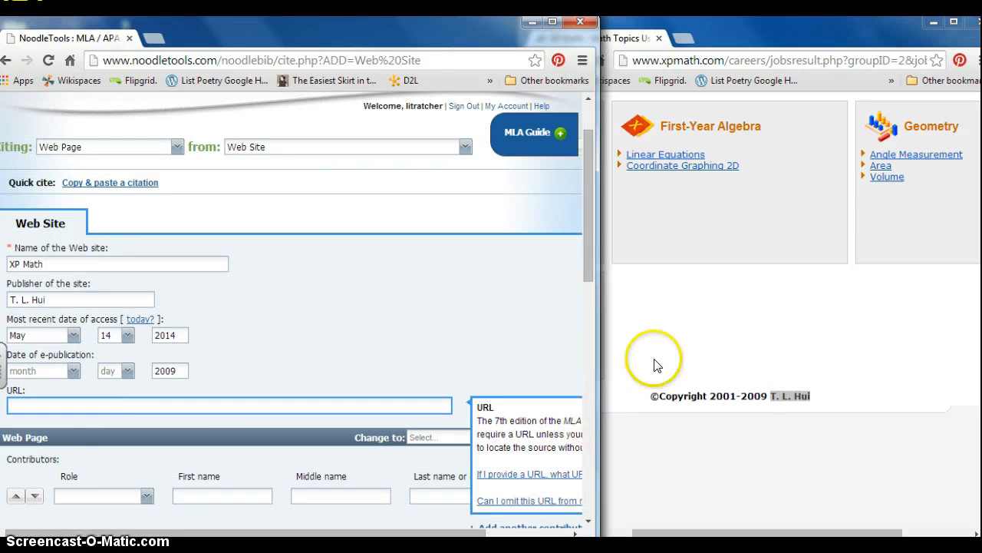
pyautogui.click(658, 318)
pyautogui.click(664, 61)
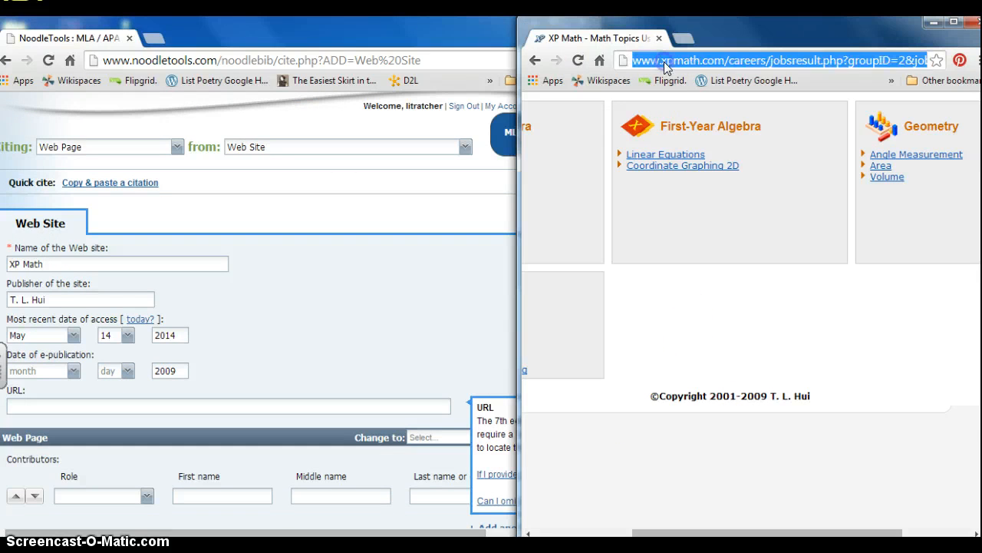
pyautogui.rightClick(664, 61)
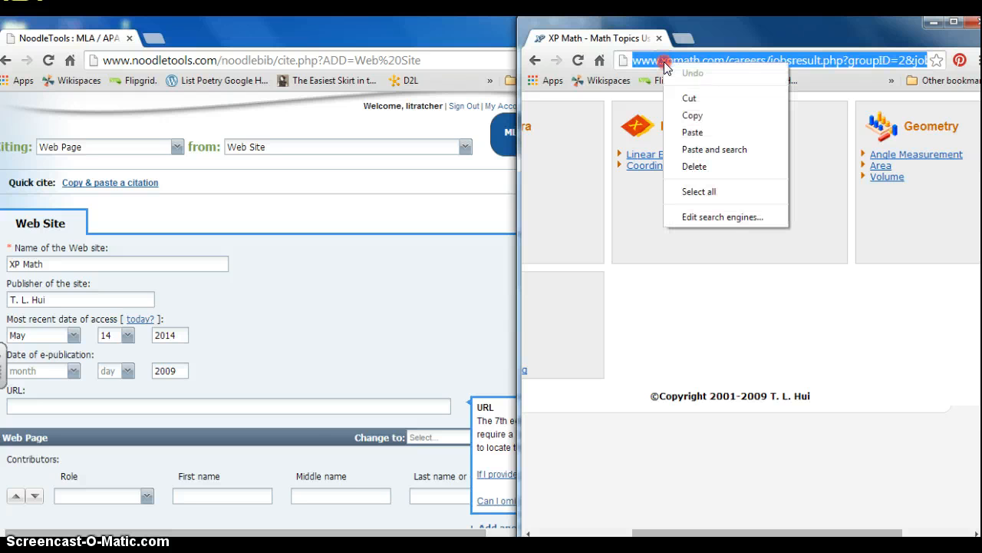
pyautogui.click(695, 115)
pyautogui.click(263, 408)
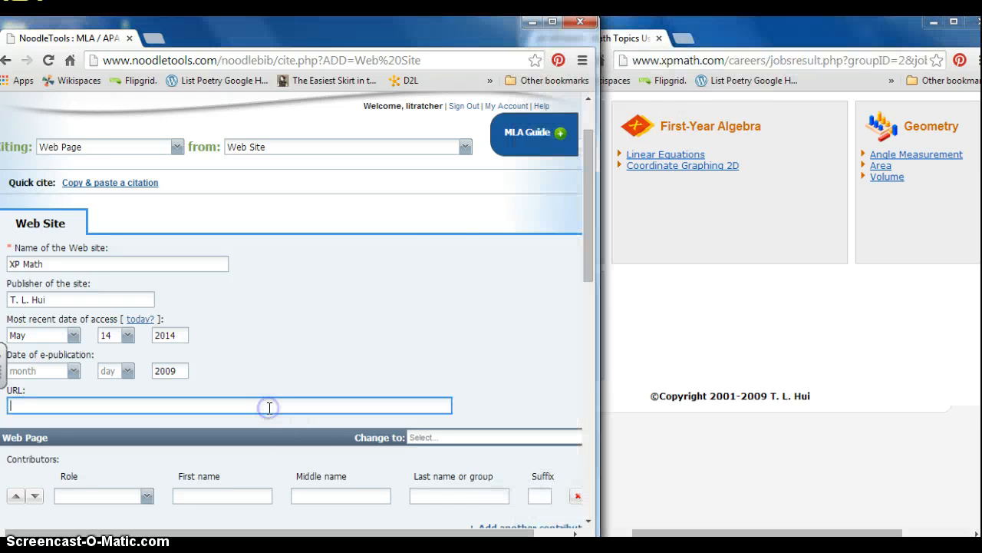
pyautogui.rightClick(264, 408)
pyautogui.click(304, 275)
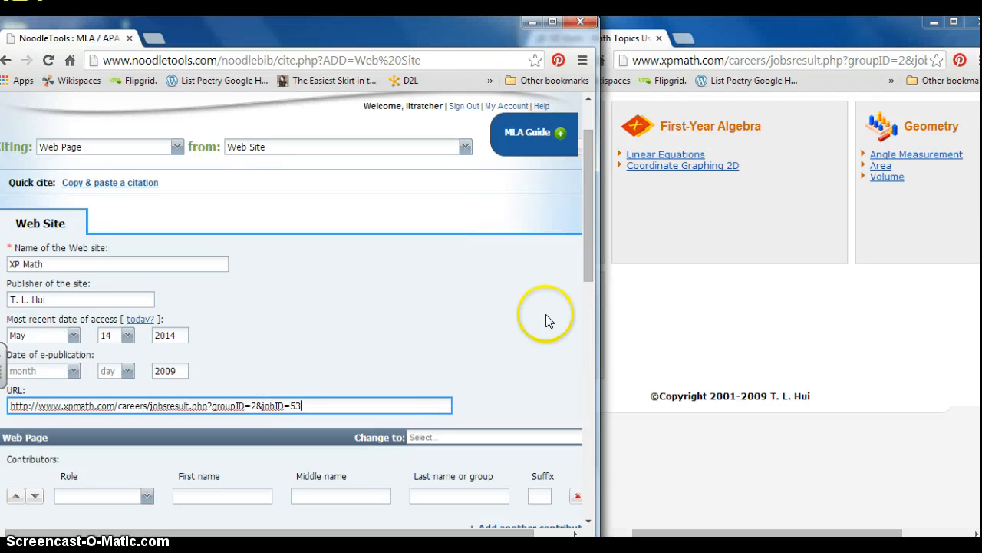
# Step: Copy the "Librarians" heading from the XP Math page into the citation's web page or document/article title field
pyautogui.moveTo(588, 274); pyautogui.dragTo(586, 375)
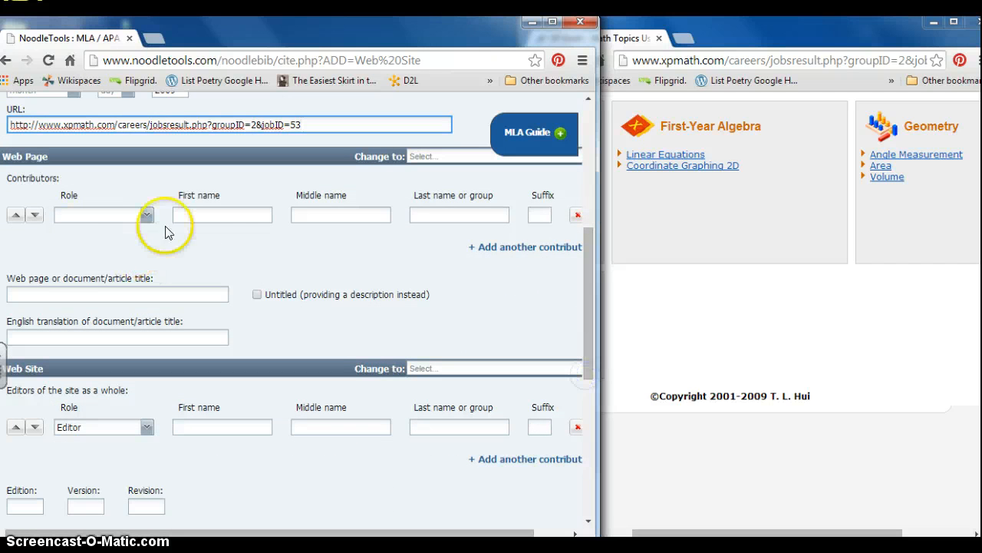
pyautogui.scroll(5, 793, 422)
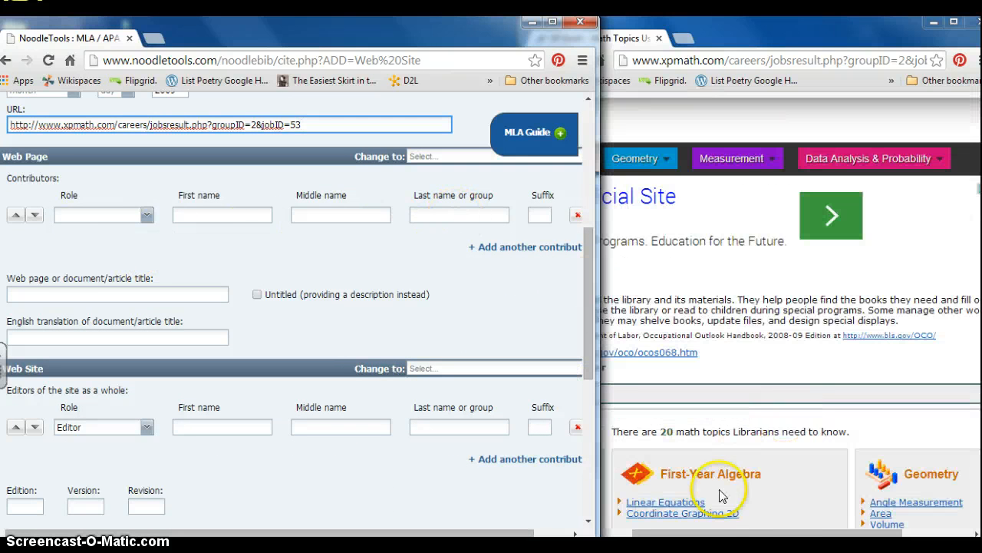
pyautogui.moveTo(741, 533); pyautogui.dragTo(660, 533)
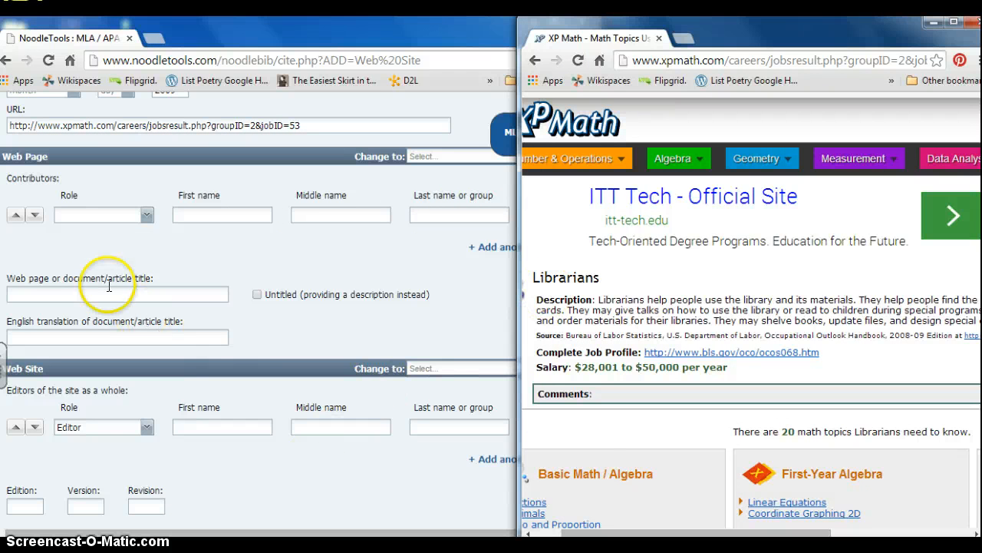
pyautogui.moveTo(156, 278); pyautogui.dragTo(4, 274)
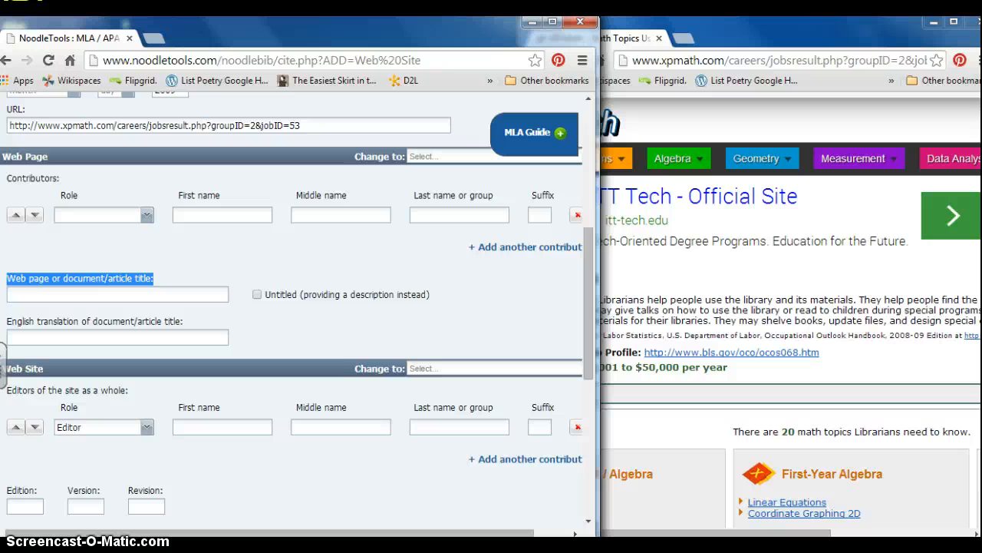
pyautogui.click(704, 262)
pyautogui.moveTo(603, 277); pyautogui.dragTo(535, 277)
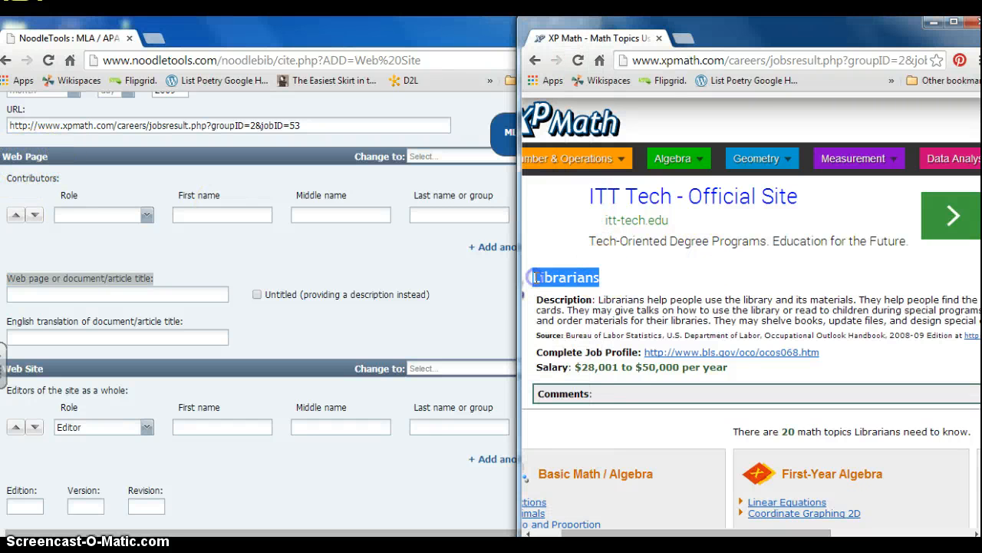
pyautogui.rightClick(538, 278)
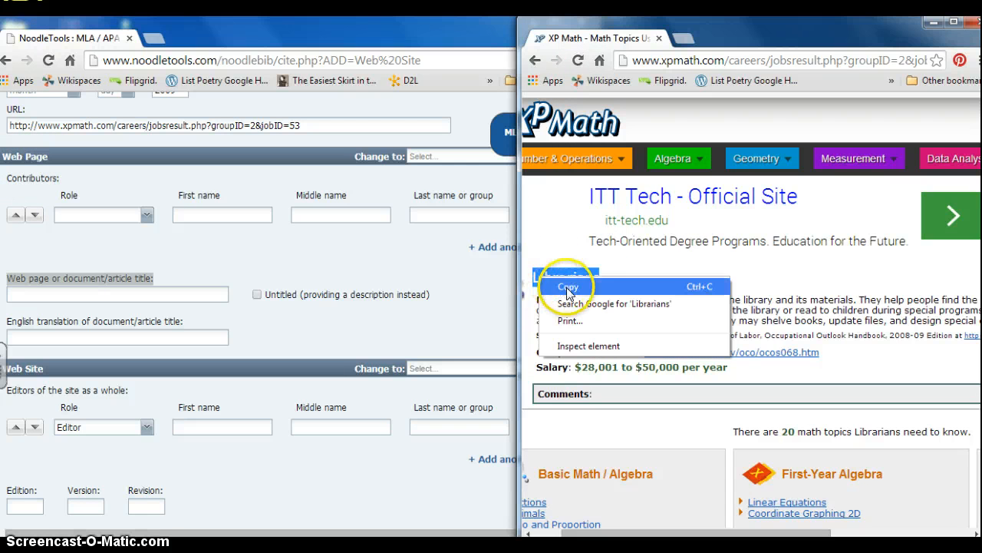
pyautogui.click(568, 290)
pyautogui.click(118, 295)
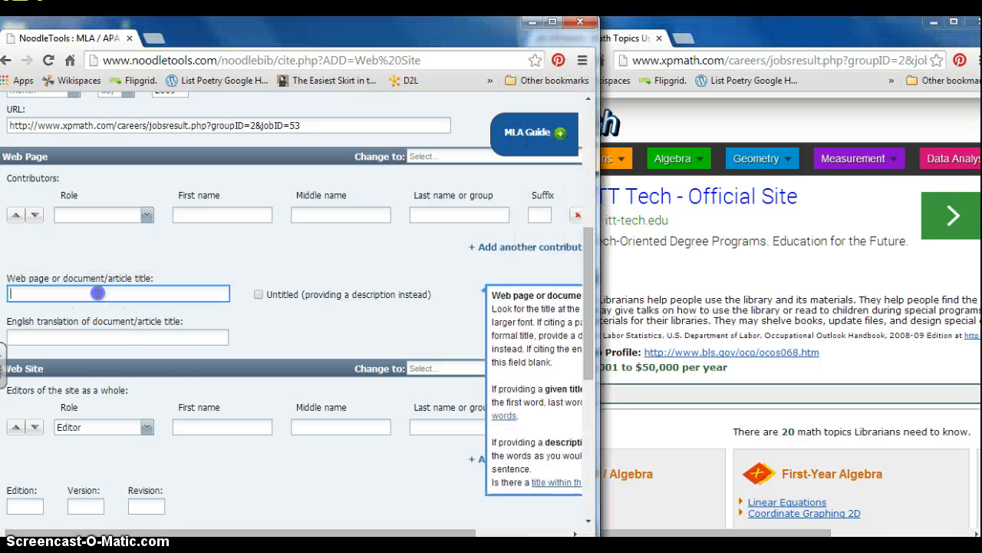
pyautogui.click(302, 310)
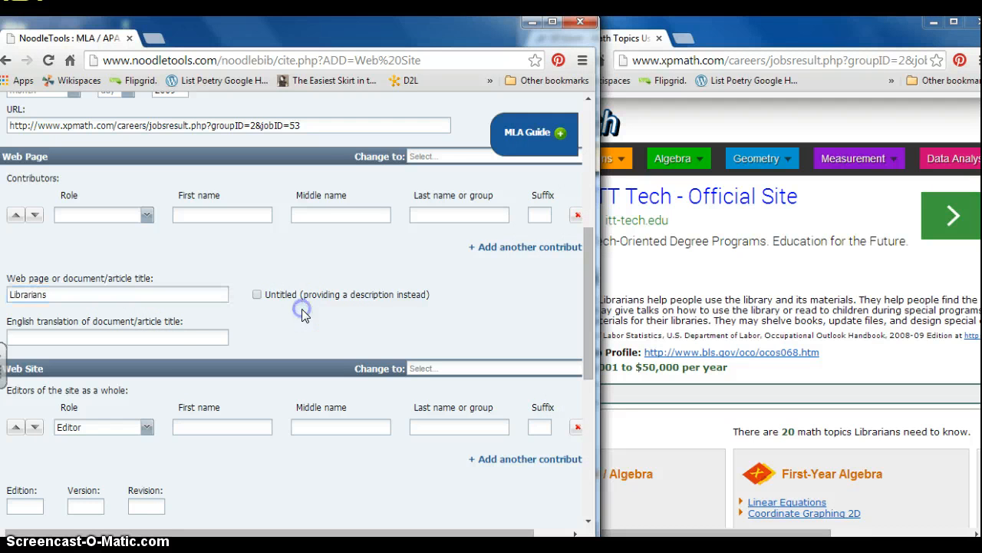
# Step: Recheck the Librarians heading on the XP Math page and submit the completed Web page citation
pyautogui.click(805, 284)
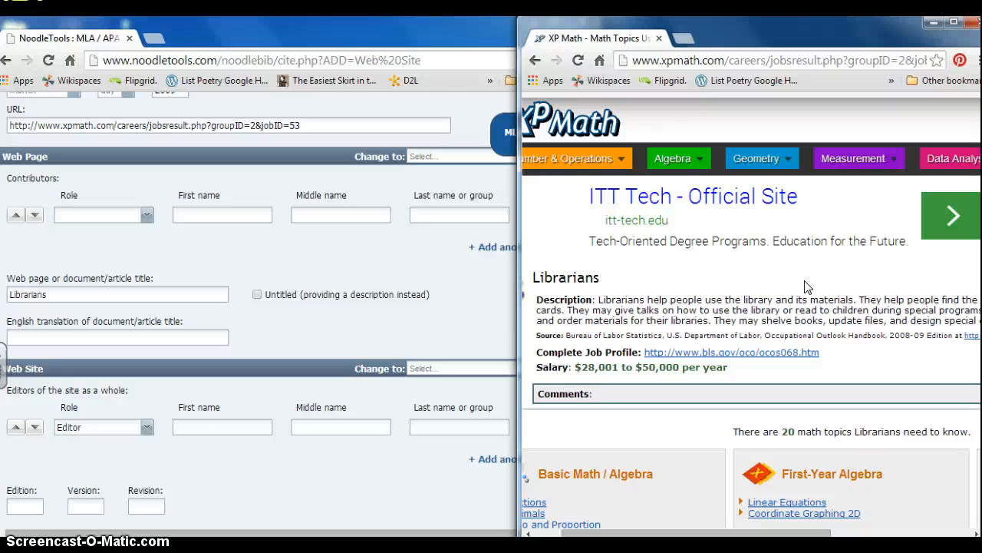
pyautogui.moveTo(652, 272); pyautogui.dragTo(531, 282)
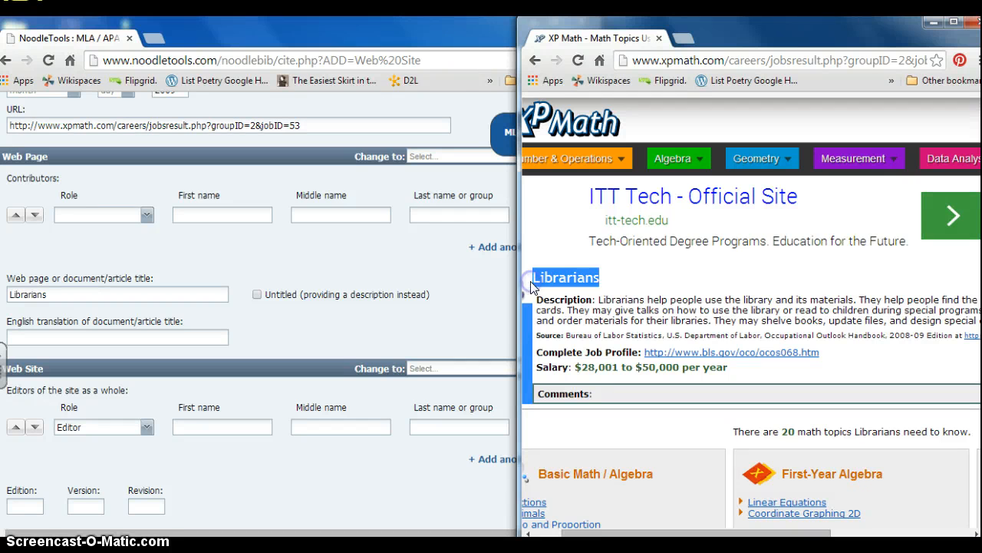
pyautogui.click(550, 278)
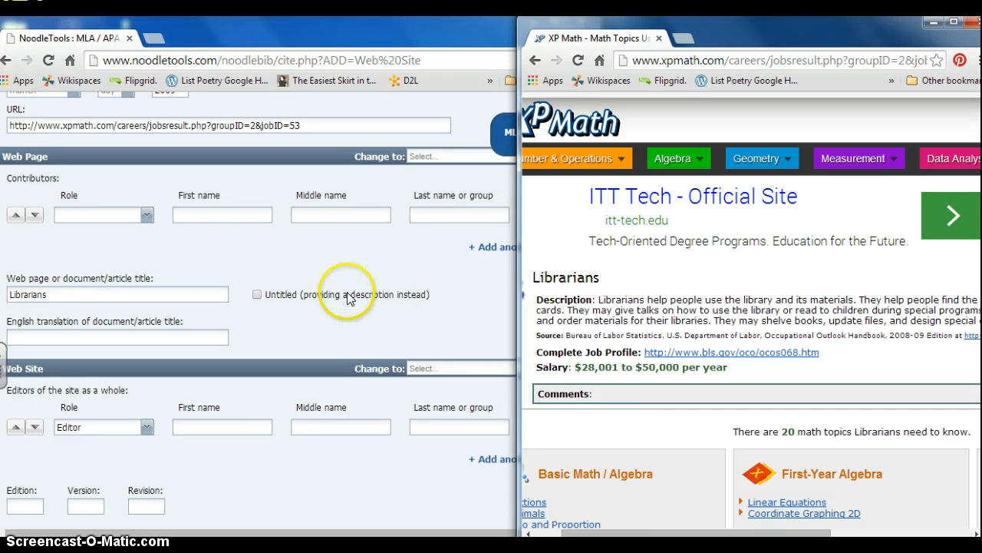
pyautogui.click(377, 321)
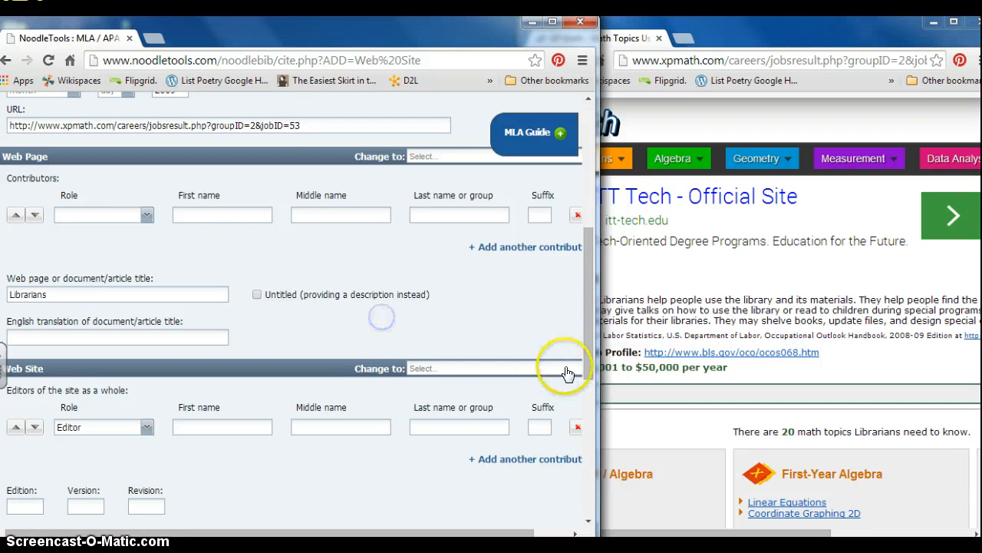
pyautogui.moveTo(584, 368); pyautogui.dragTo(584, 242)
pyautogui.click(546, 221)
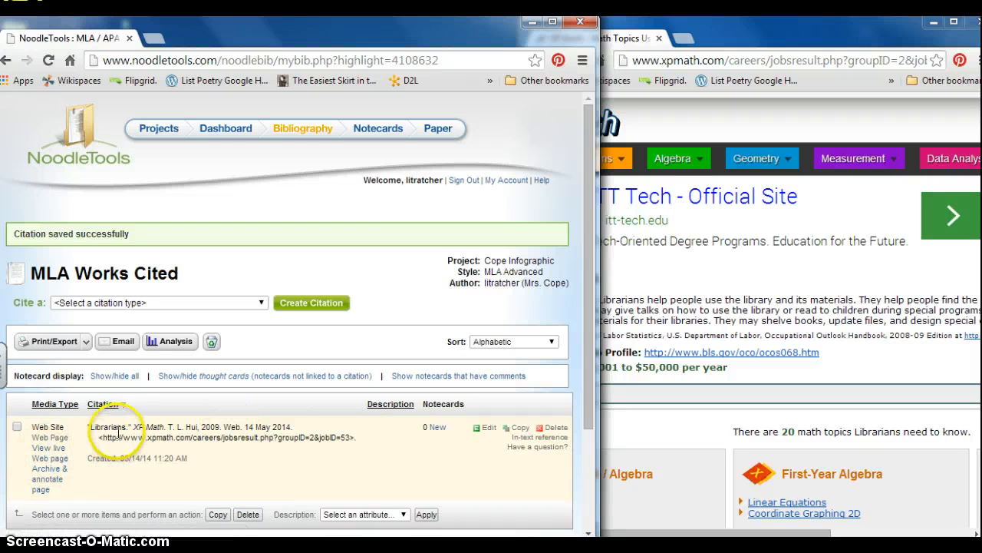
# Step: Reopen the saved Librarians citation for editing, review its website and page title fields, and resubmit it
pyautogui.click(490, 428)
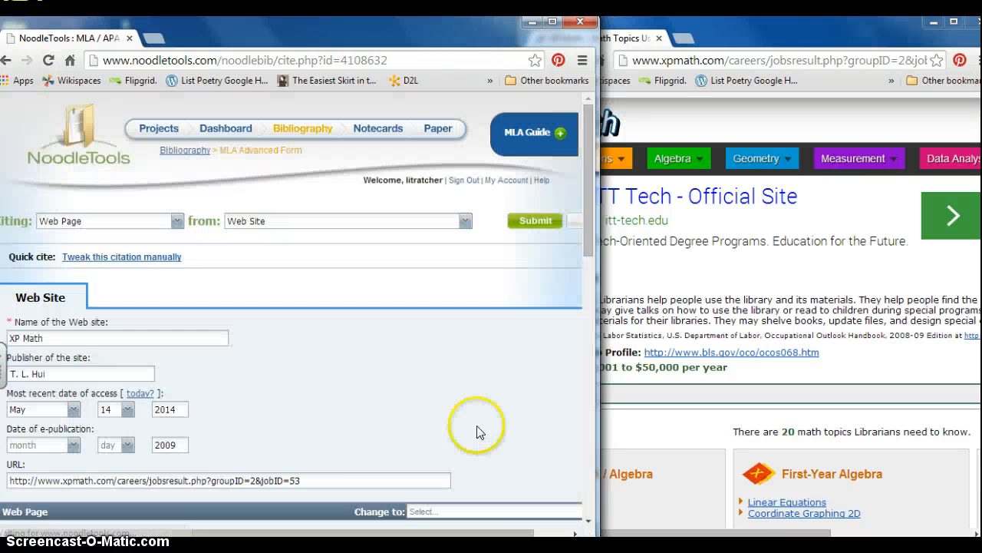
pyautogui.scroll(-3, 234, 438)
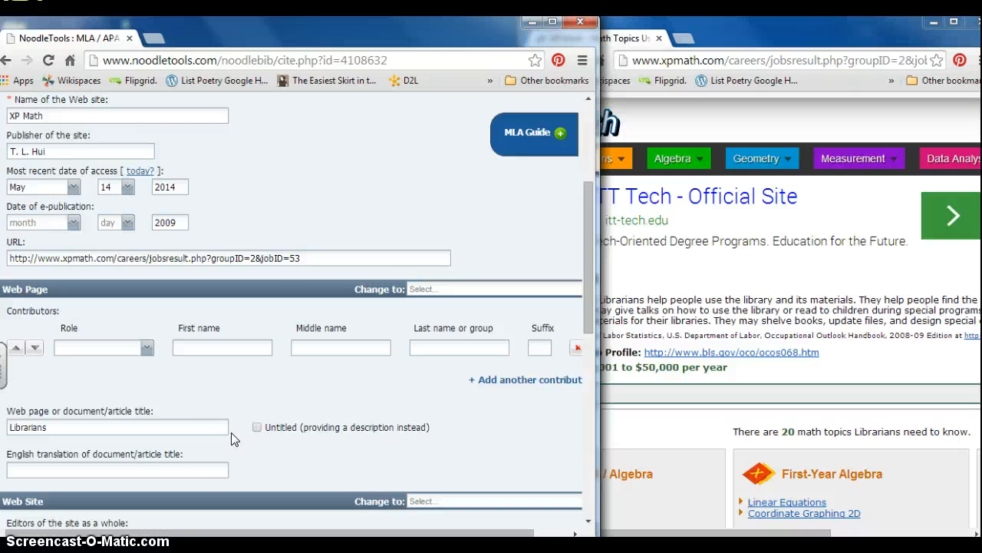
pyautogui.scroll(3, 234, 438)
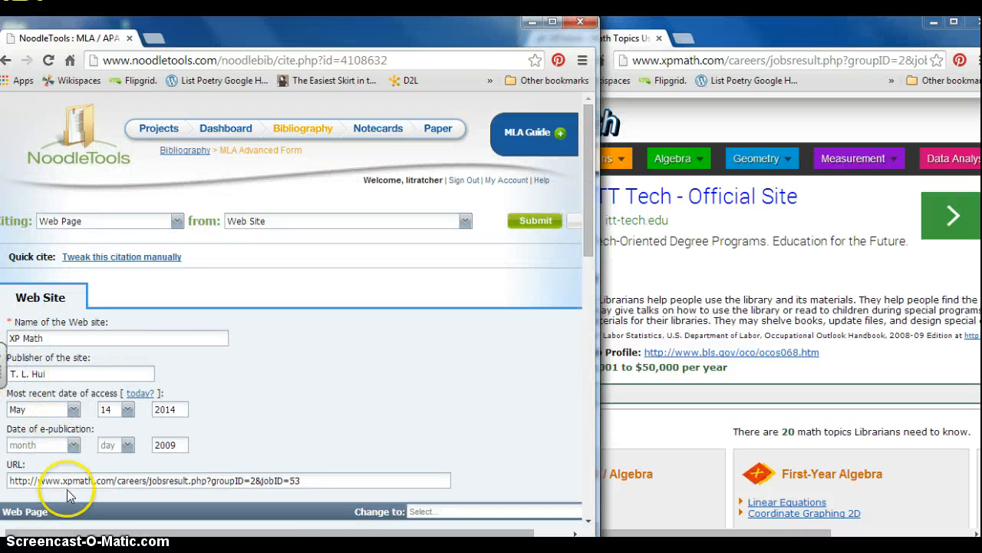
pyautogui.scroll(-3, 67, 489)
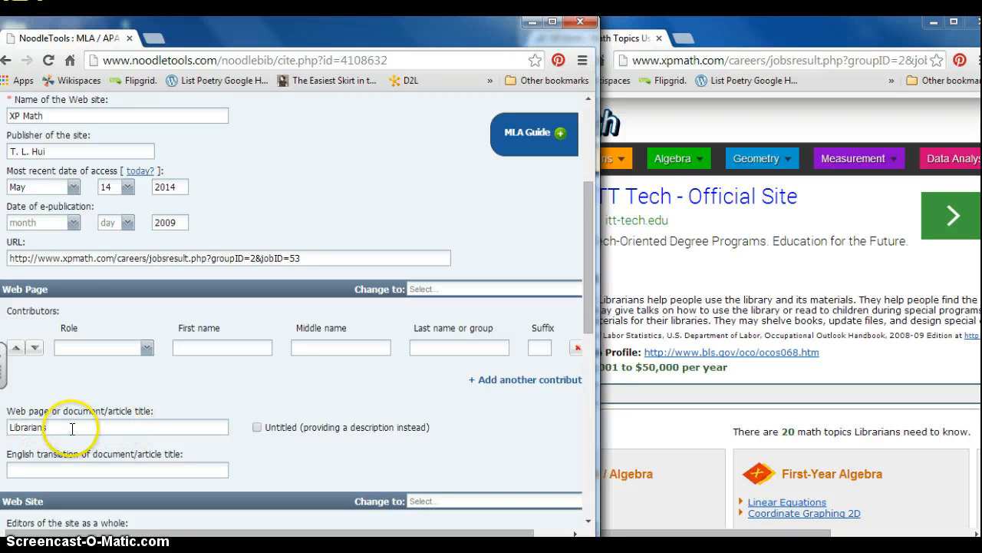
pyautogui.scroll(3, 461, 390)
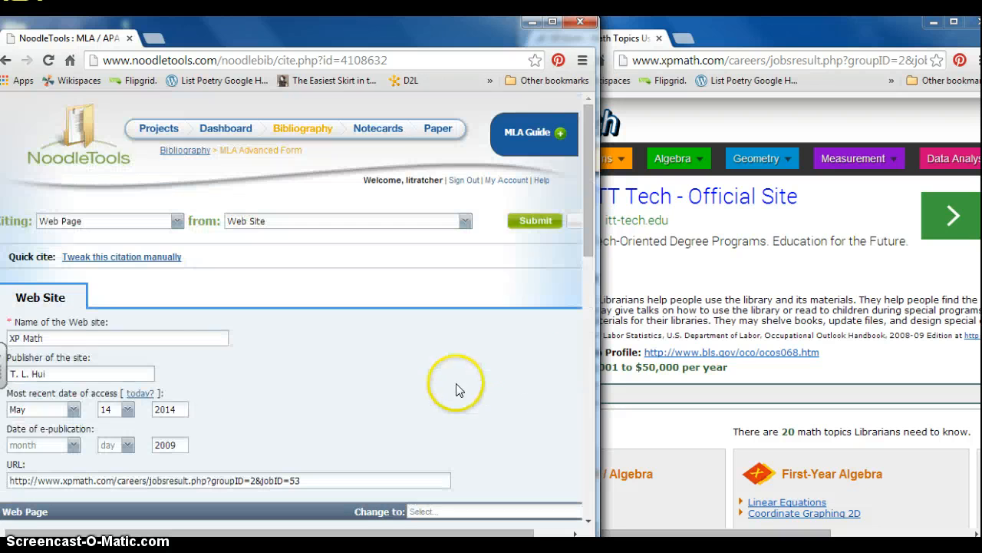
pyautogui.click(537, 223)
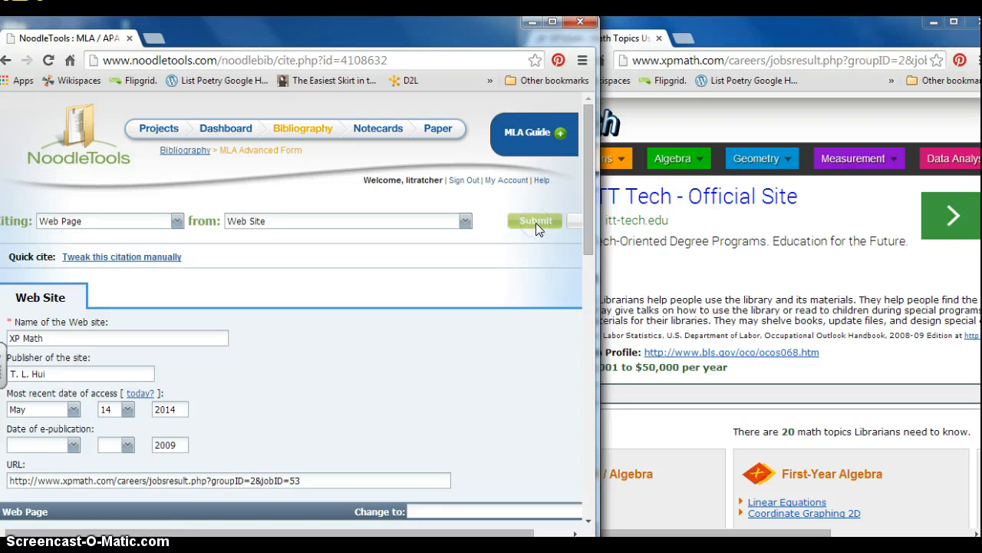
# Step: Bring the XP Math page forward and look over its math topics for Librarians down to the copyright line
pyautogui.click(655, 251)
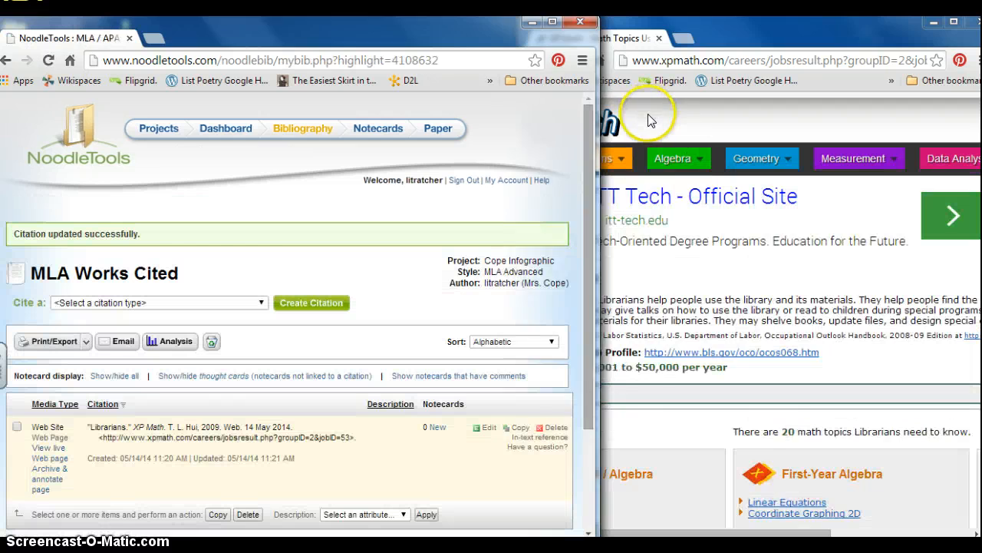
pyautogui.click(648, 114)
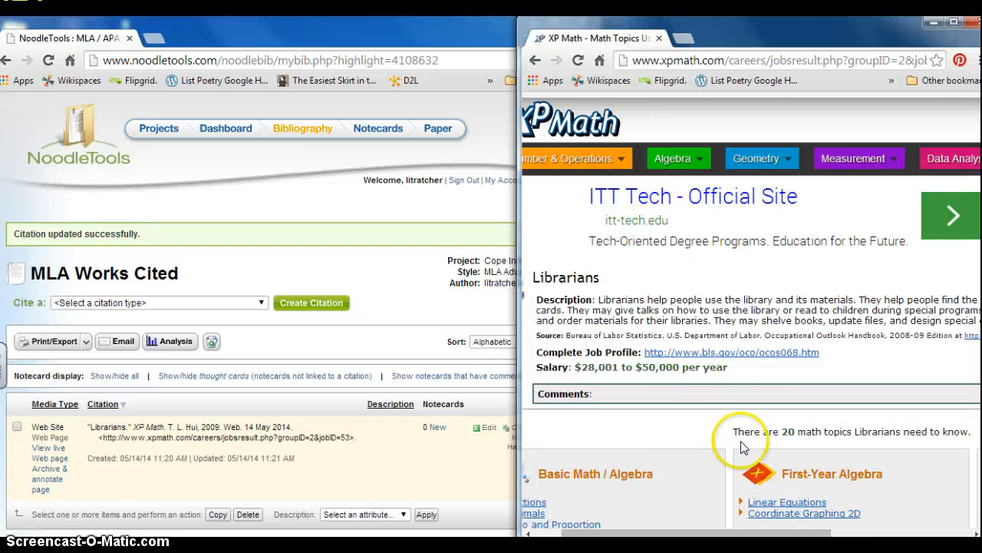
pyautogui.scroll(-4, 739, 446)
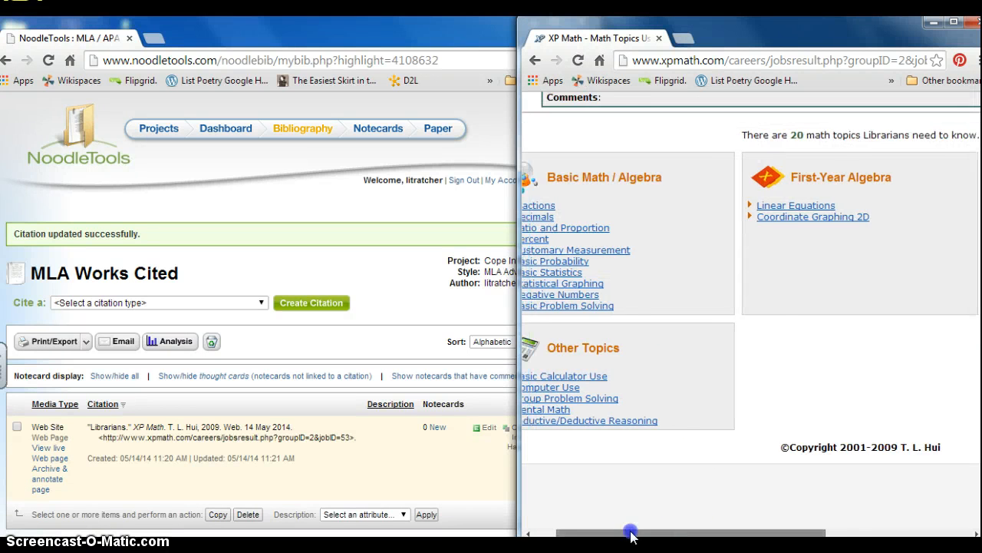
pyautogui.moveTo(631, 532); pyautogui.dragTo(606, 532)
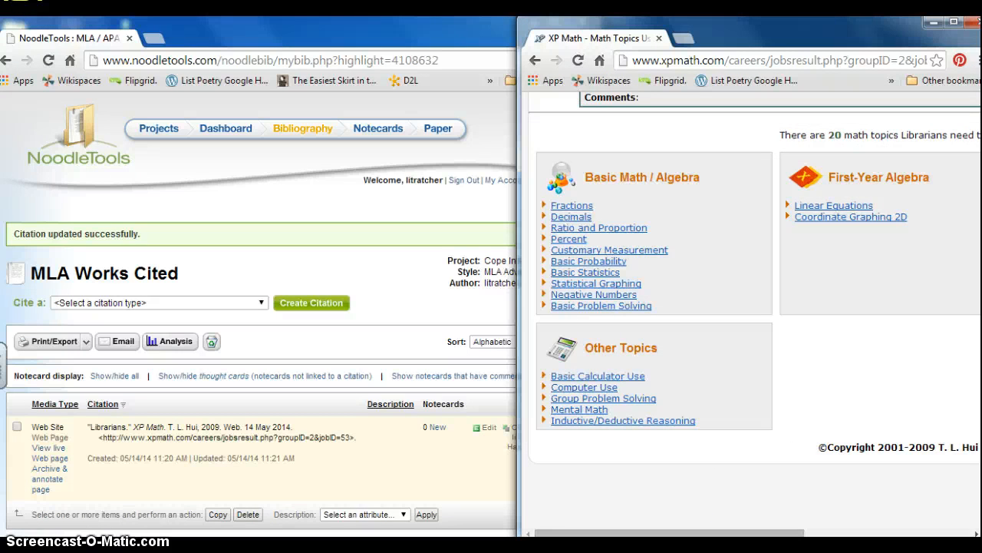
# Step: Switch to the Research Databases guide and open the Bureau of Labor Statistics site listed under Career Information
pyautogui.moveTo(101, 551)
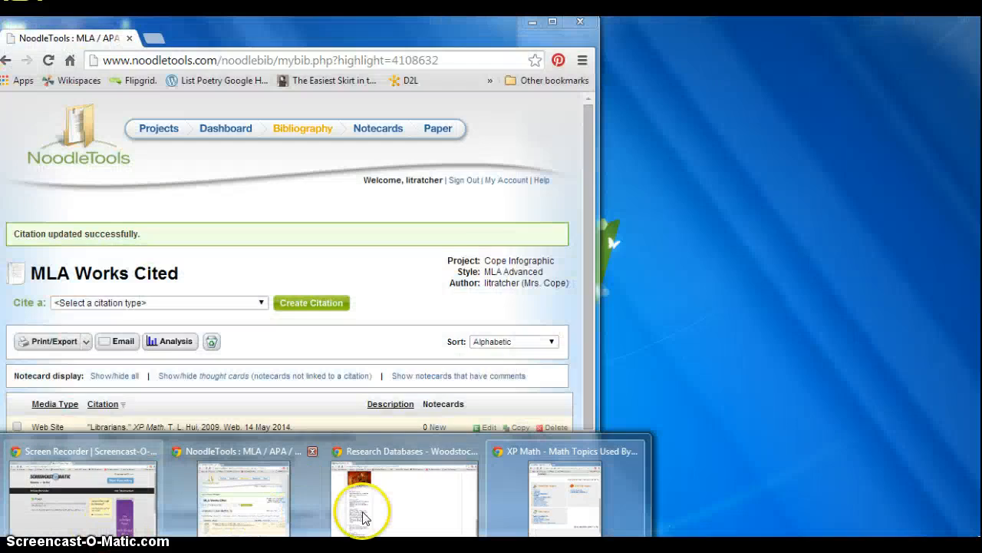
pyautogui.click(389, 514)
pyautogui.scroll(-8, 377, 363)
pyautogui.scroll(2, 376, 364)
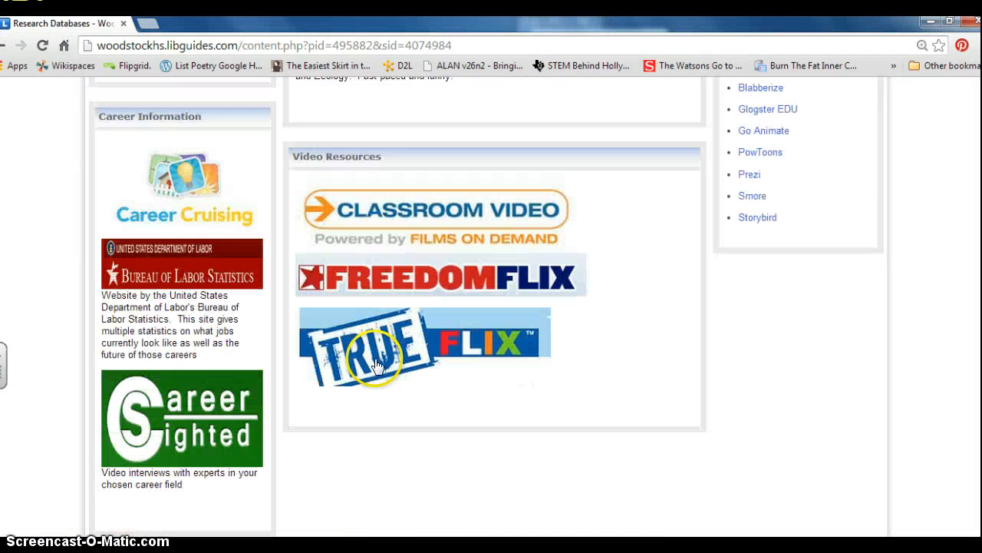
pyautogui.click(186, 272)
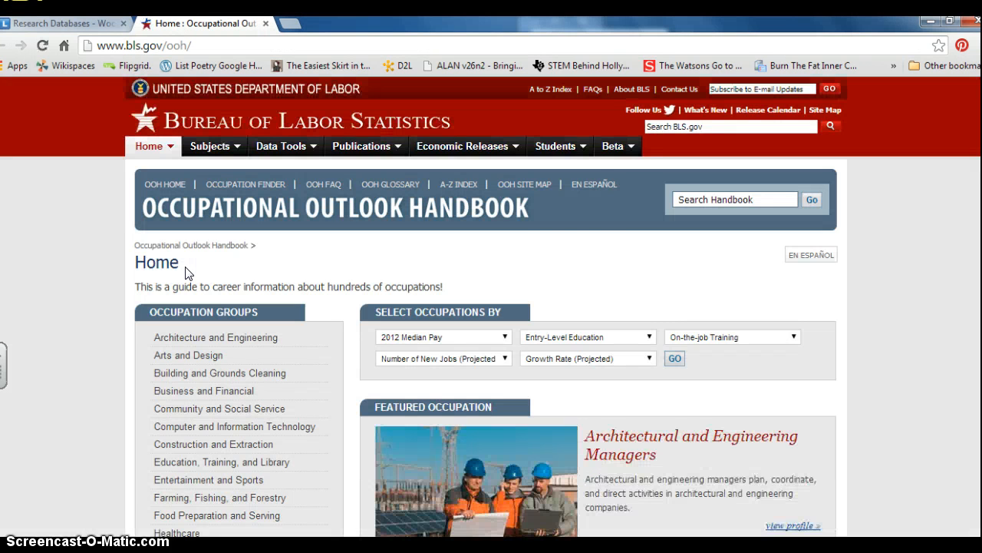
# Step: Search BLS.gov for "librarian" and open the Occupational Outlook Handbook result for Librarians
pyautogui.click(674, 128)
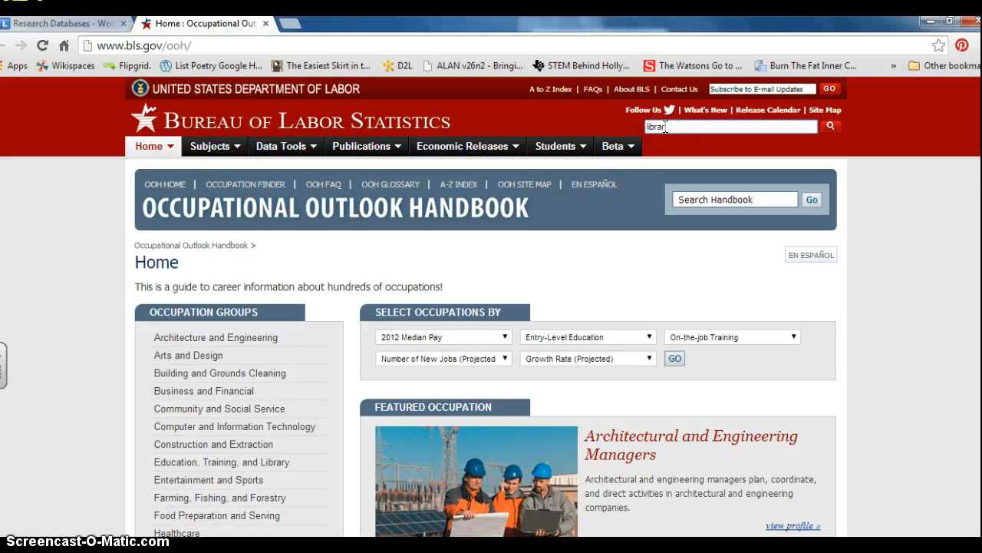
pyautogui.write('librarian')
pyautogui.press('Return')
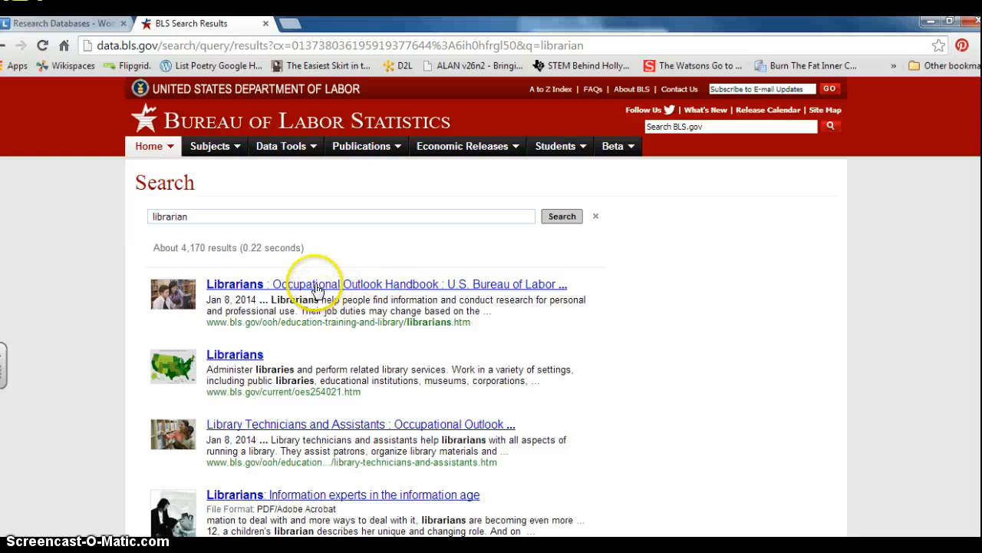
pyautogui.click(317, 288)
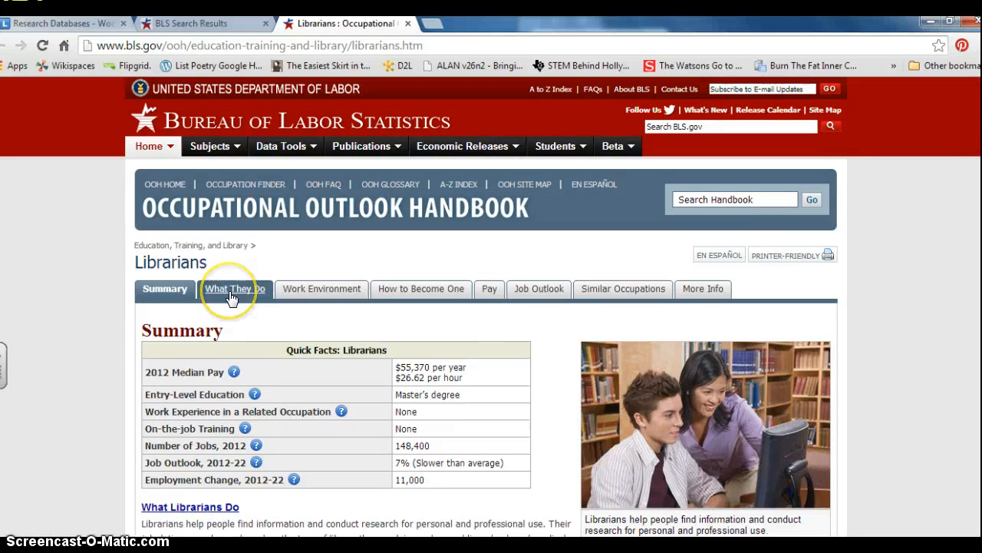
# Step: Examine the Librarians summary, highlighting the projected growth under Job Outlook, and view the duties in the What They Do section
pyautogui.scroll(-3, 231, 298)
pyautogui.scroll(-1, 234, 299)
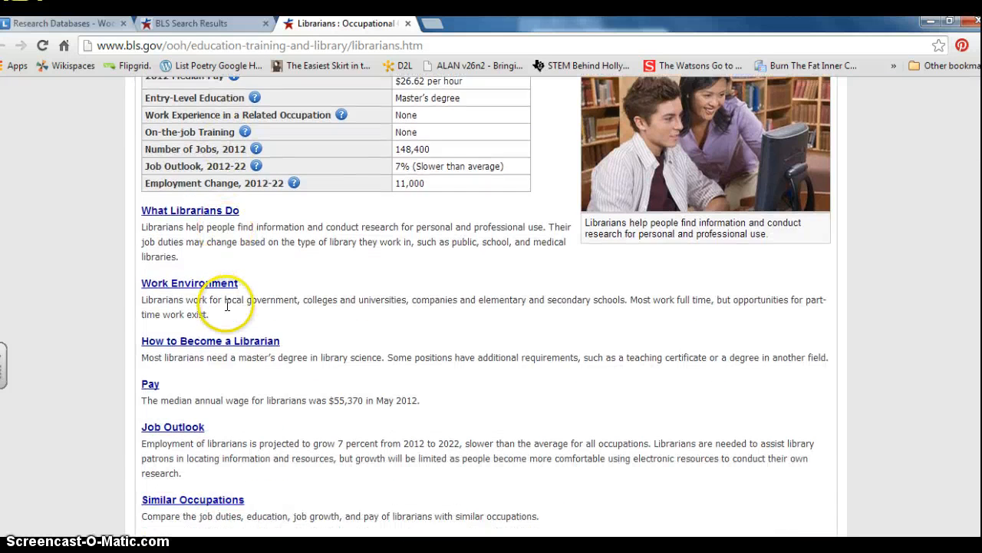
pyautogui.scroll(-2, 235, 345)
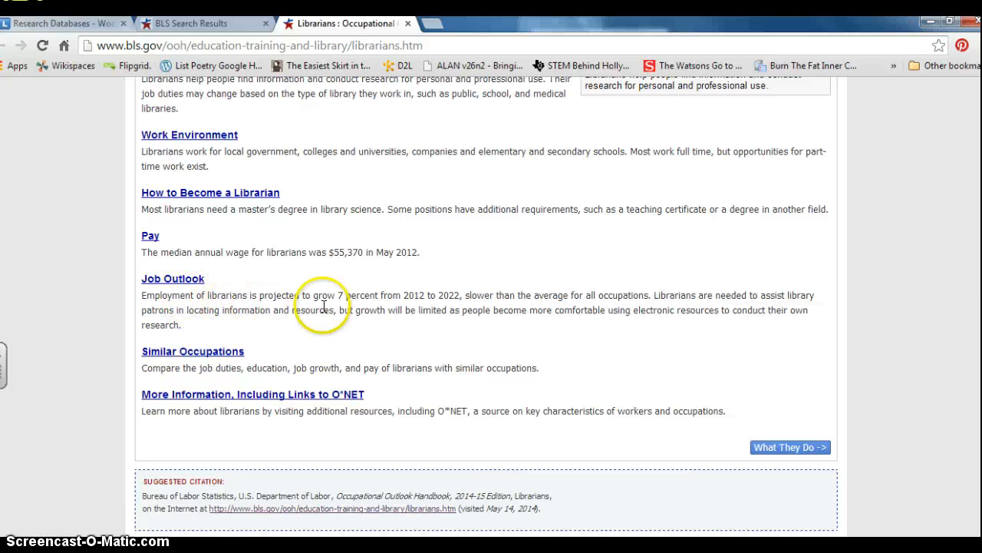
pyautogui.moveTo(338, 295); pyautogui.dragTo(415, 295)
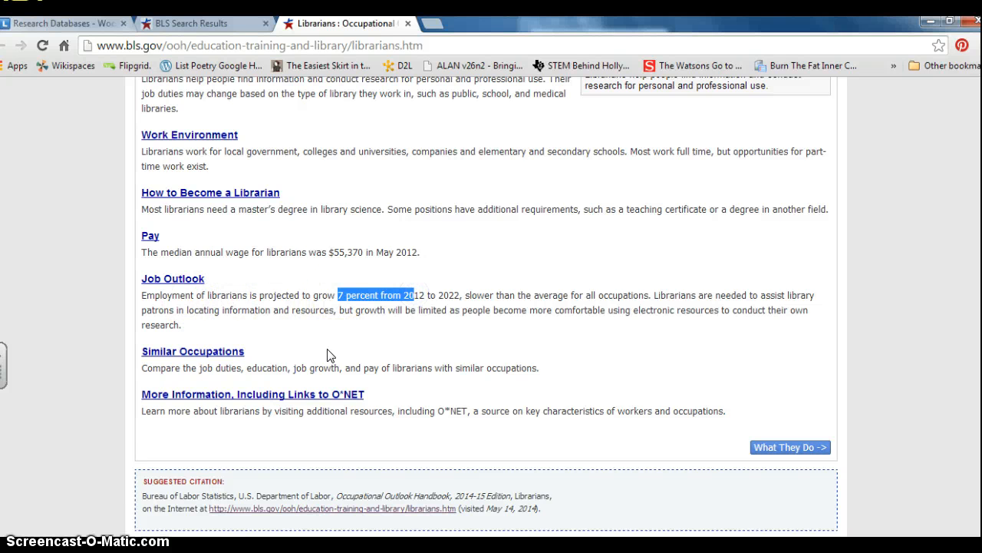
pyautogui.scroll(5, 327, 355)
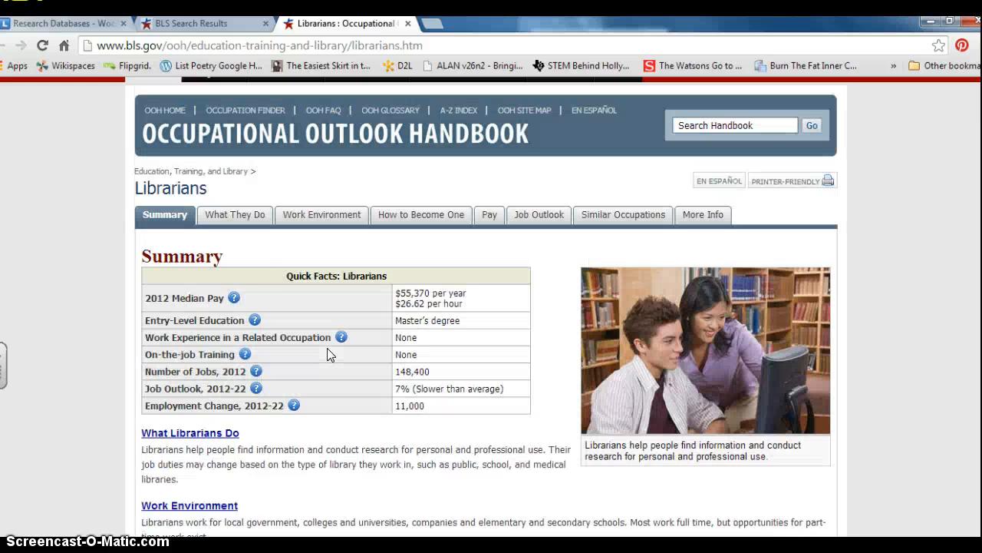
pyautogui.click(233, 216)
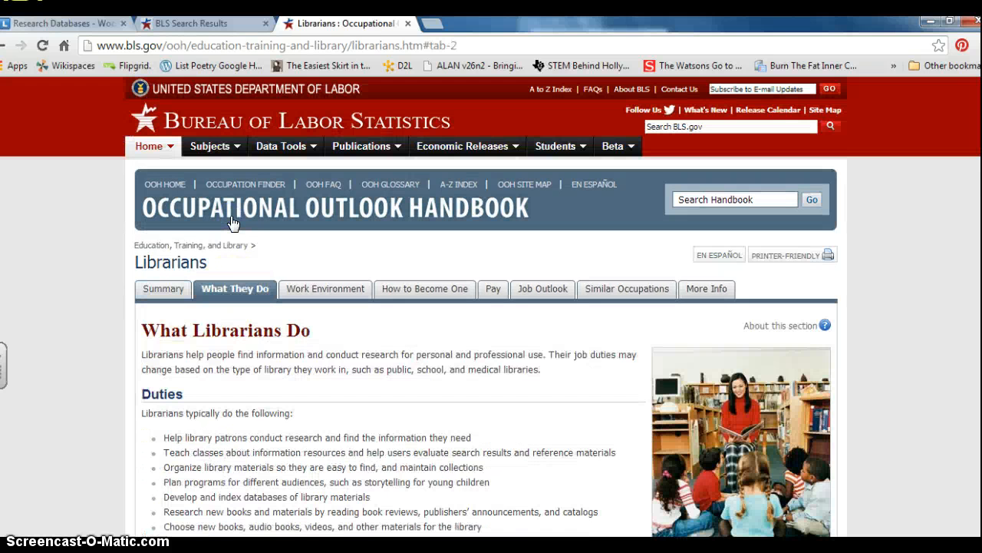
pyautogui.scroll(-3, 313, 341)
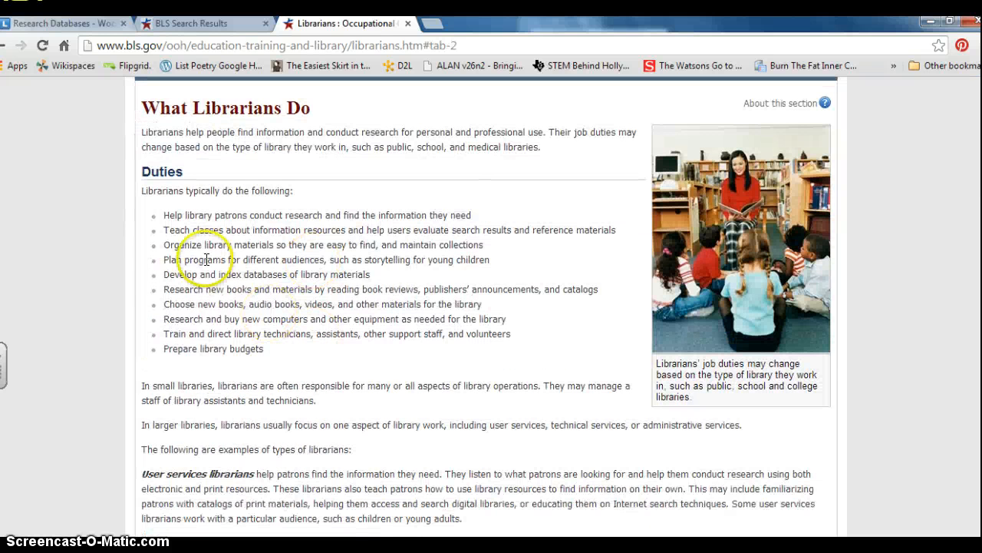
# Step: Highlight the list of typical librarian duties, clear the highlight, and look over the librarian types down to the suggested citation
pyautogui.moveTo(159, 221); pyautogui.dragTo(293, 347)
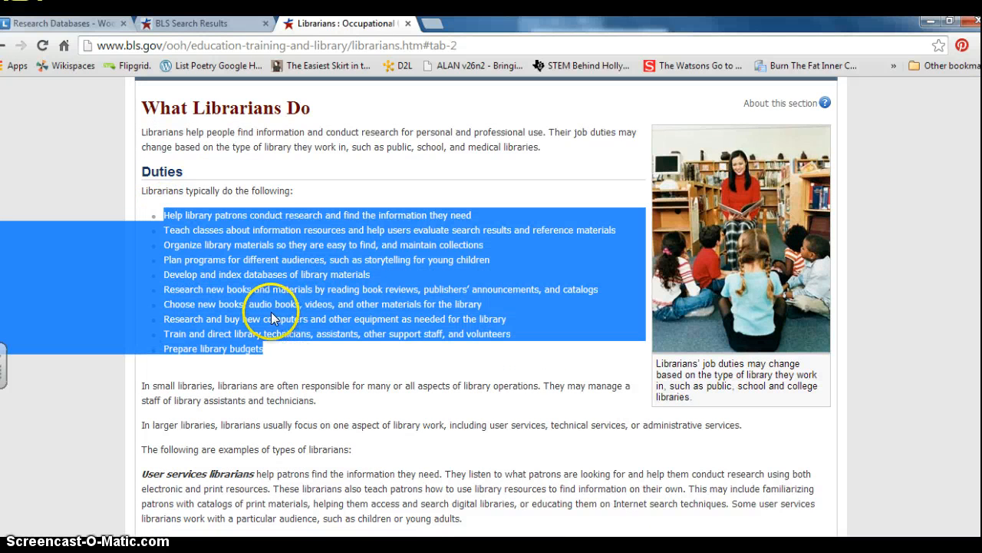
pyautogui.click(272, 362)
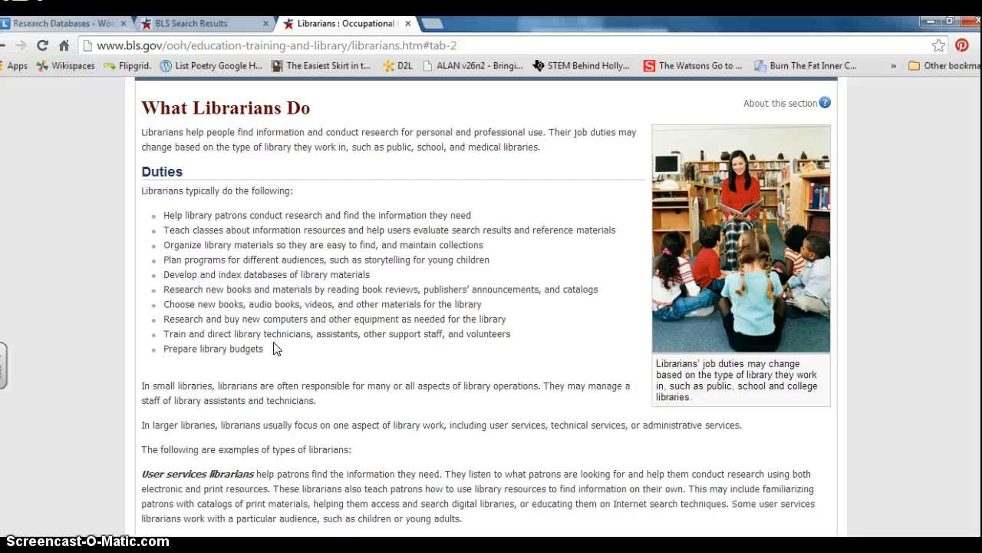
pyautogui.scroll(-3, 277, 349)
pyautogui.scroll(-5, 275, 343)
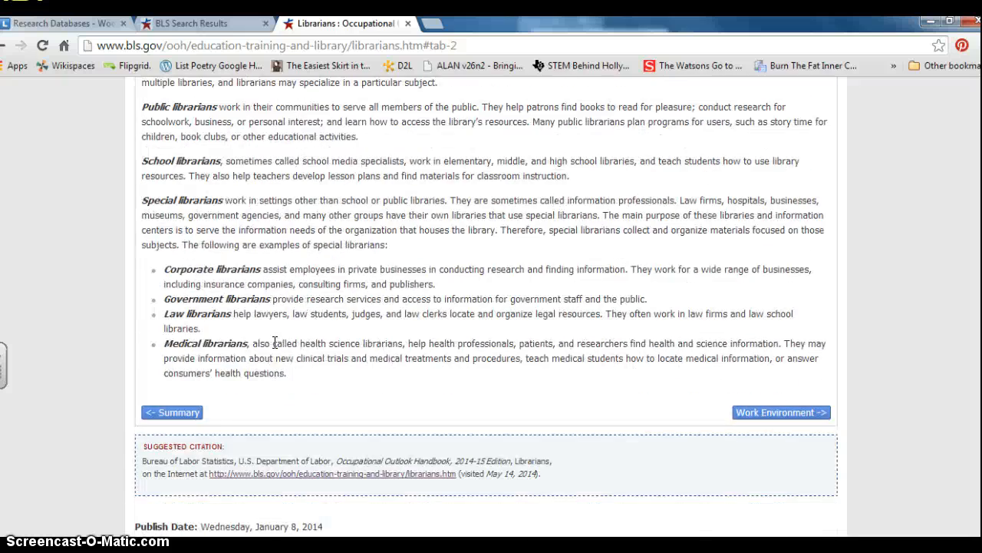
pyautogui.scroll(10, 274, 343)
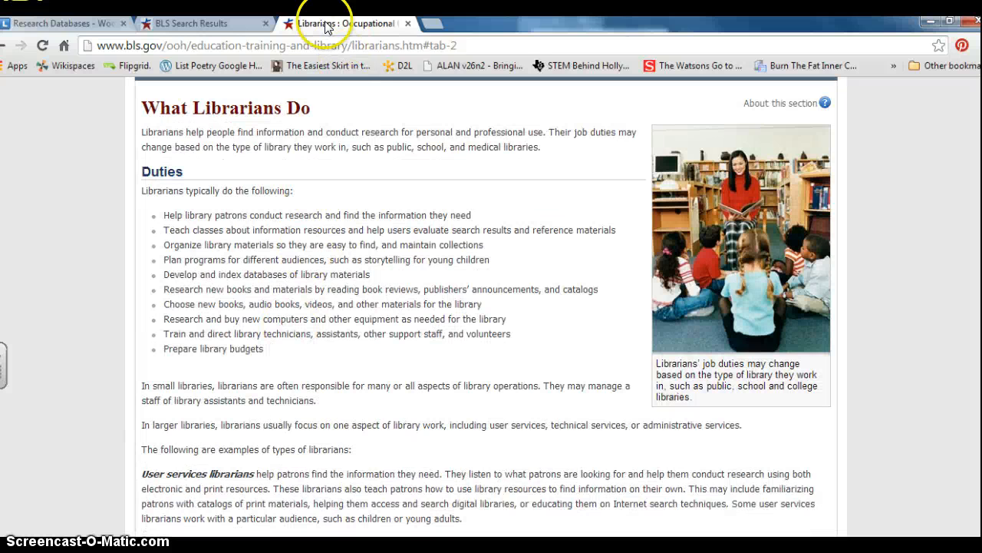
# Step: Return to the Woodstock Middle School Research Guide, open its Infographic page, and view the Librarian Logistics sample infographic
pyautogui.click(57, 23)
pyautogui.scroll(5, 487, 368)
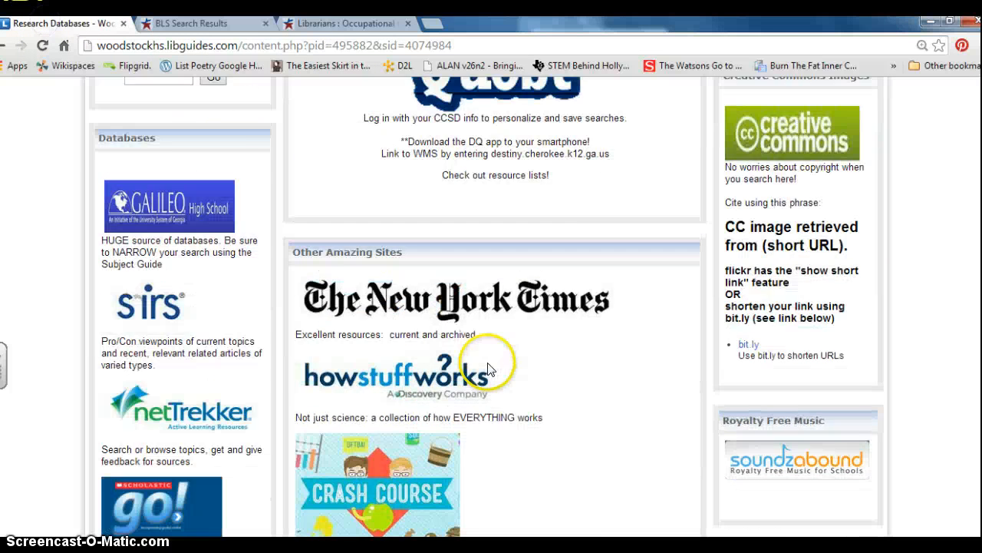
pyautogui.scroll(5, 487, 369)
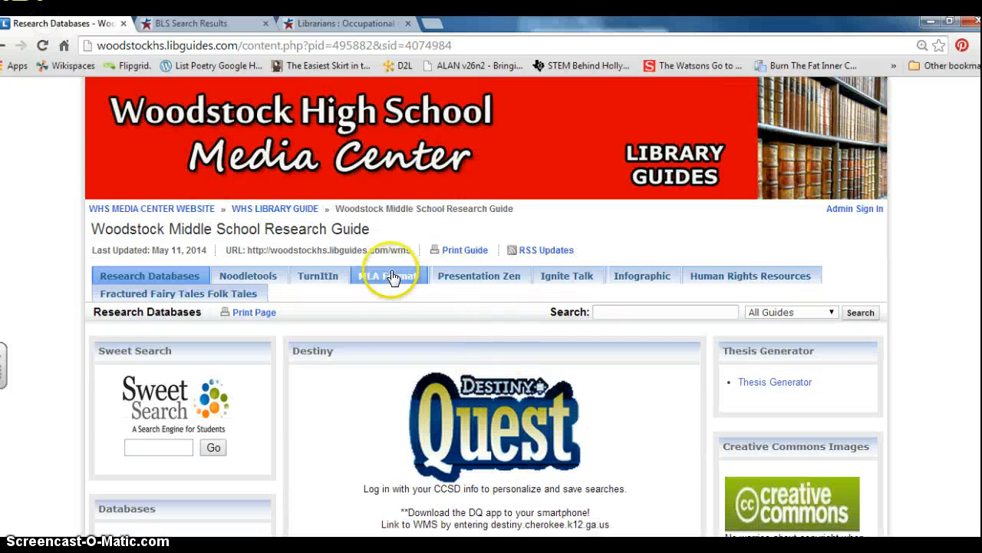
pyautogui.click(657, 281)
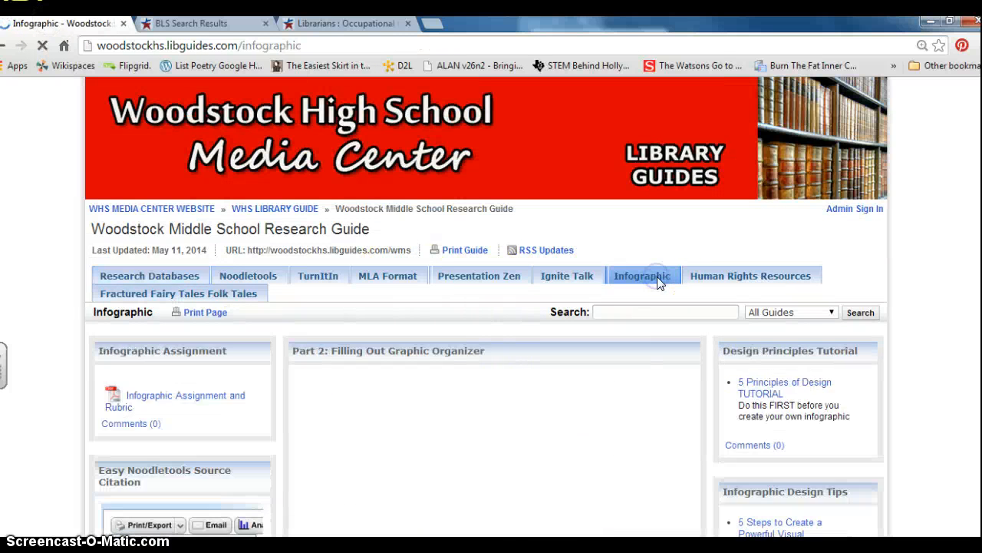
pyautogui.scroll(-13, 595, 341)
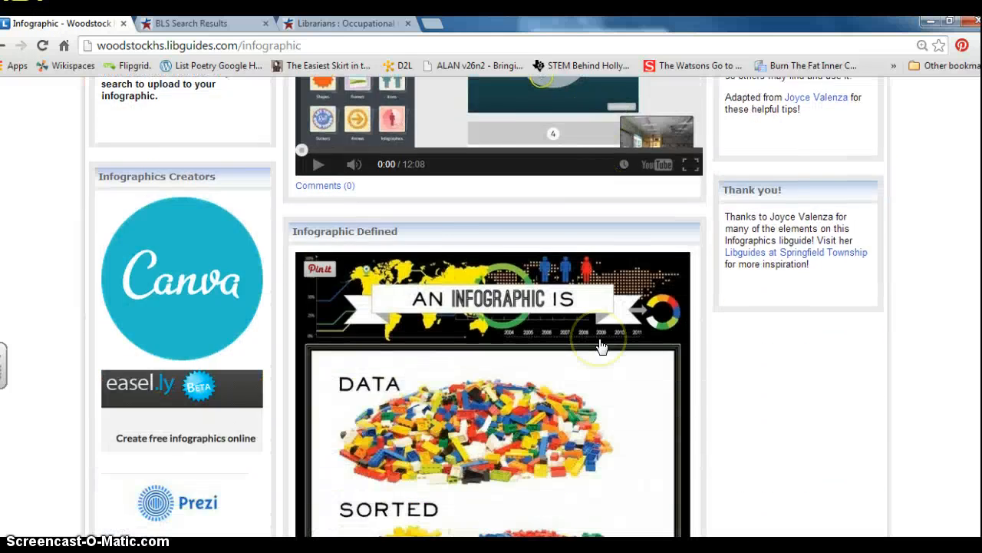
pyautogui.scroll(-11, 601, 346)
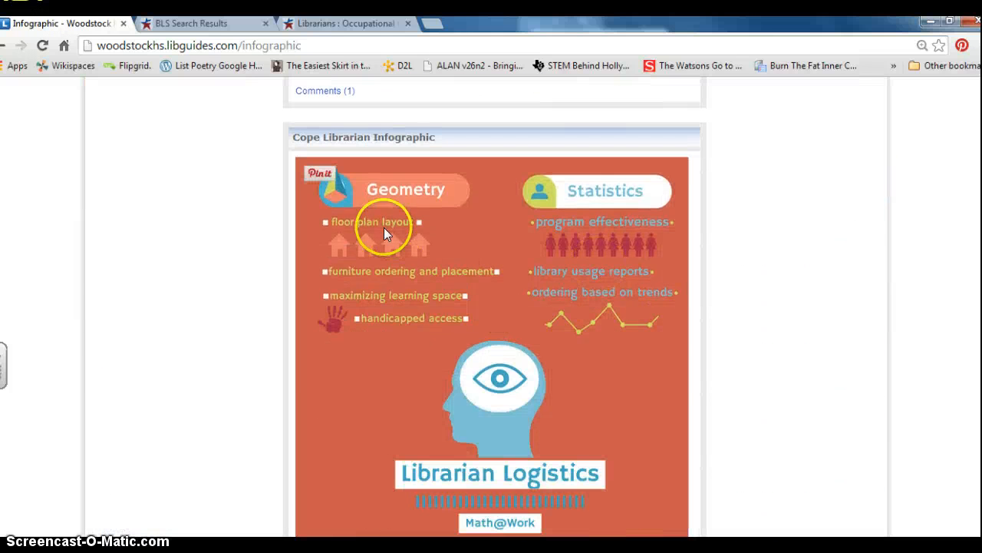
pyautogui.scroll(-1, 729, 386)
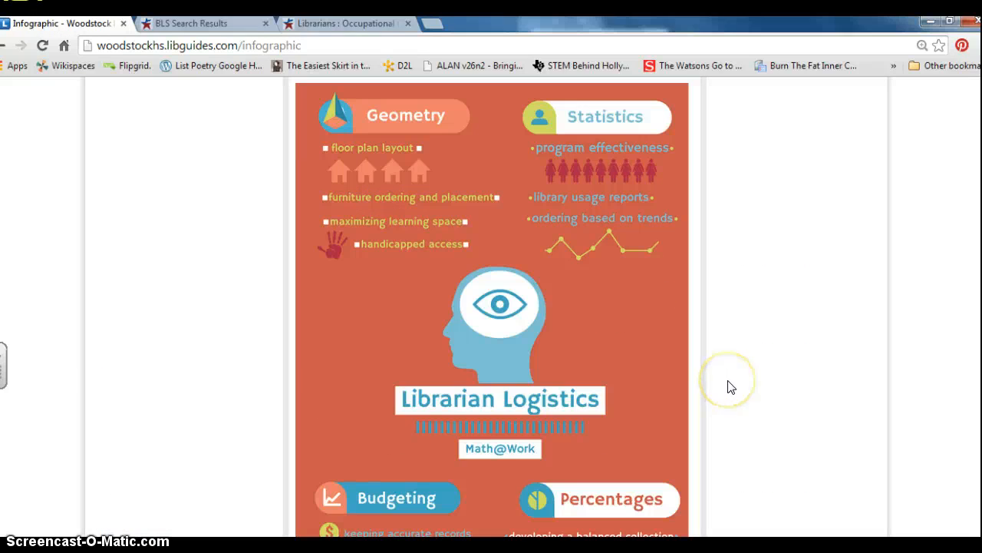